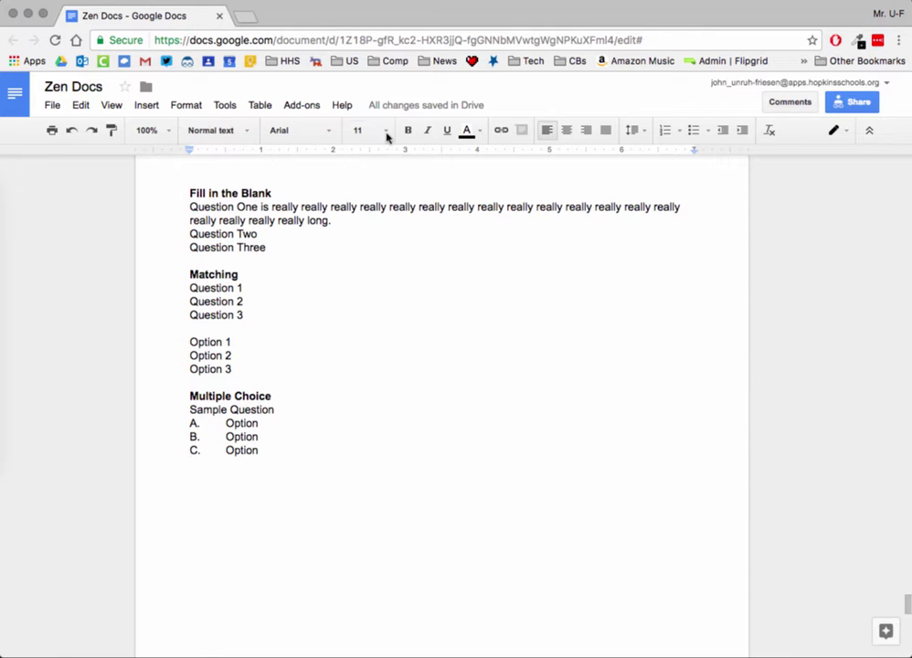
Turn the three Fill in the Blank questions into a numbered list and add space before each list item
left_click_drag(274, 249, 166, 211)
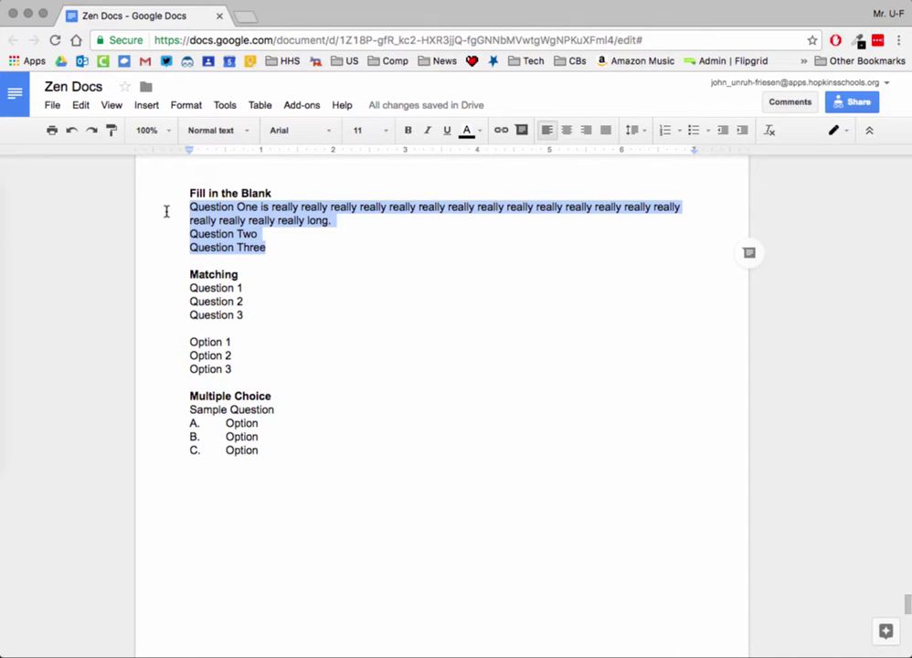
left_click(666, 133)
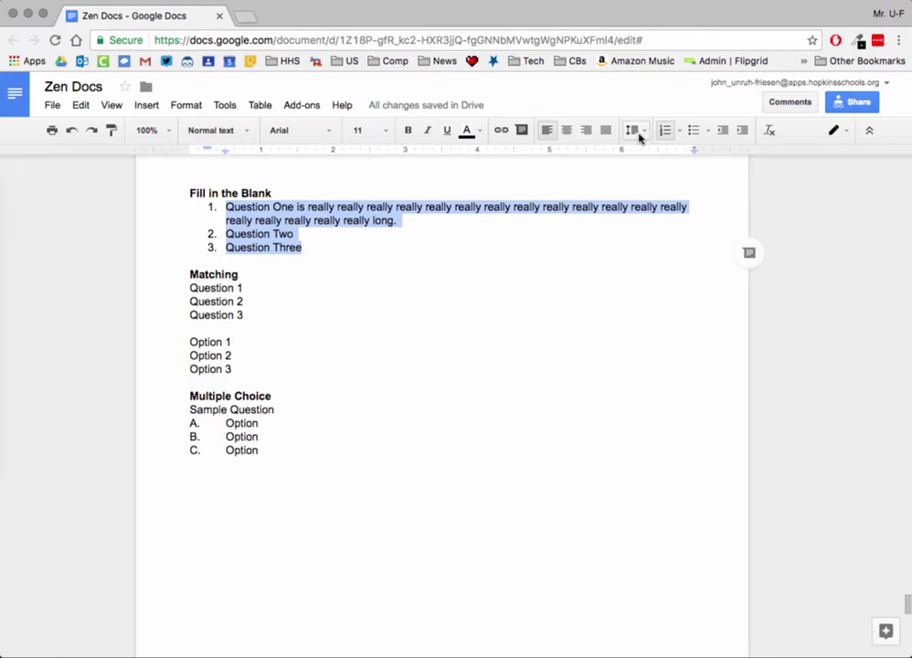
left_click(645, 134)
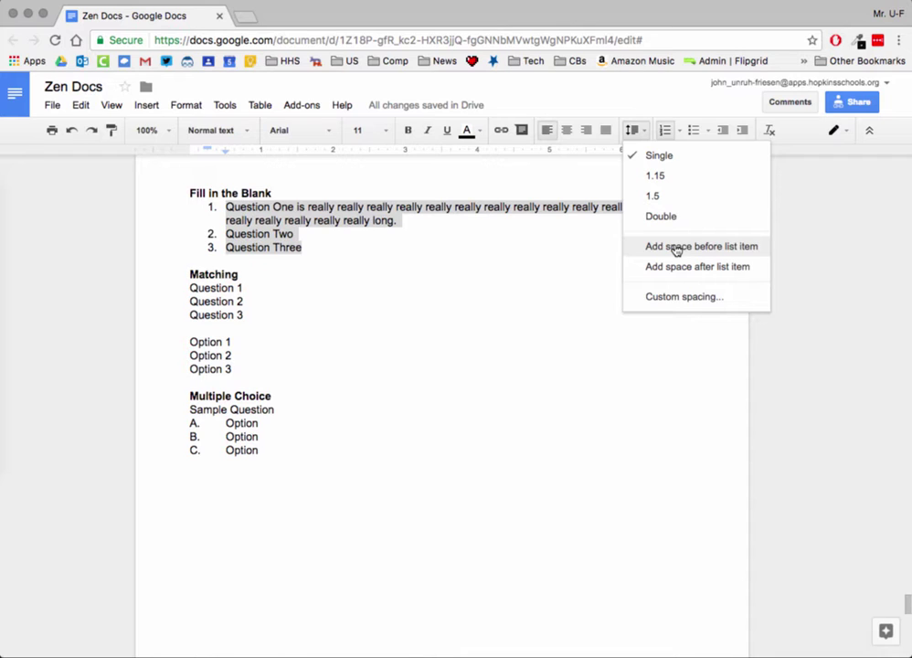
left_click(676, 246)
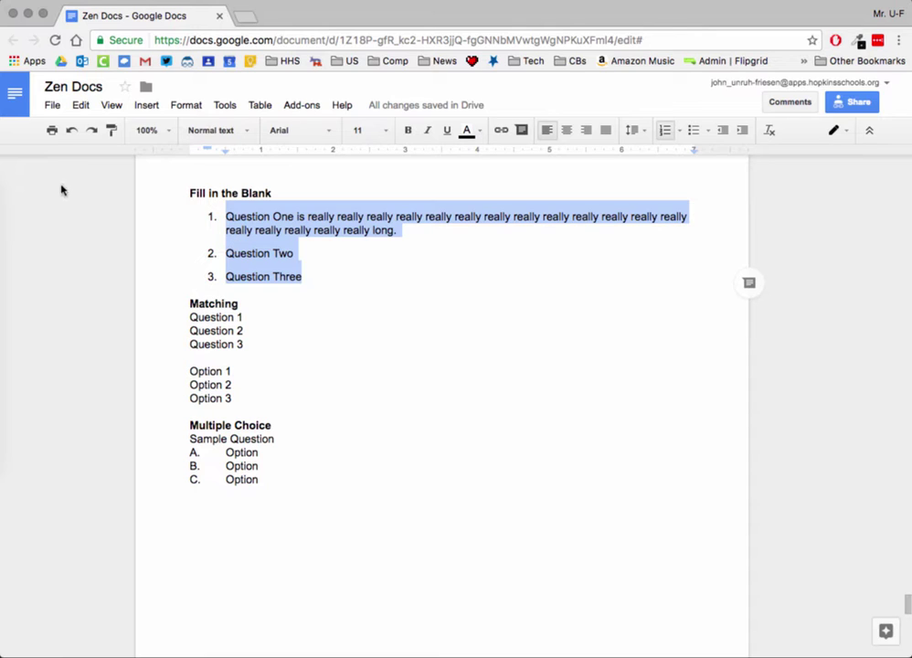
Set the Fill in the Blank numbering suffix to a period followed by a long underscore line, applied to the entire list
left_click(211, 218)
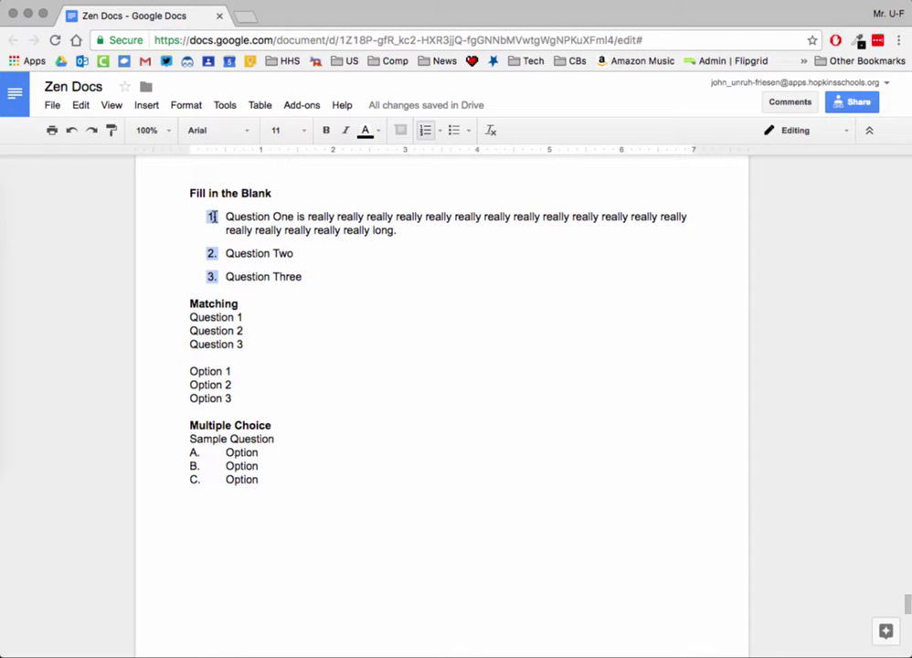
left_click(213, 218)
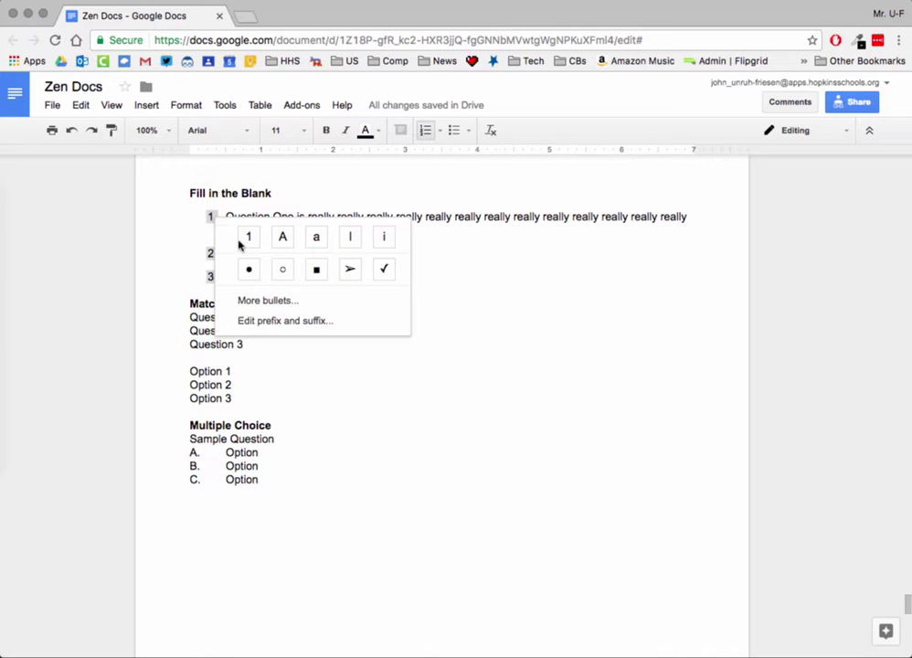
left_click(285, 321)
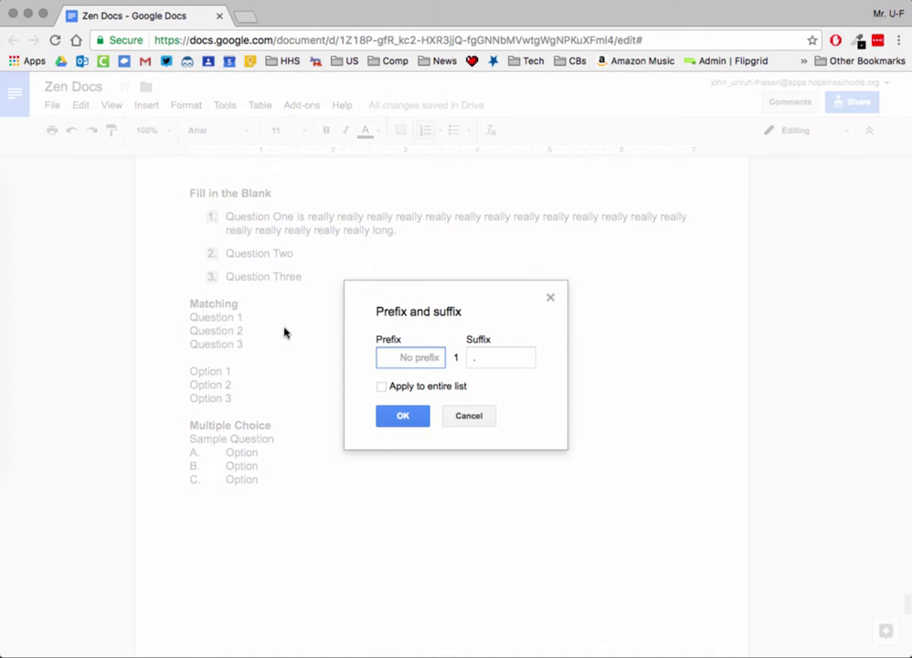
left_click(496, 356)
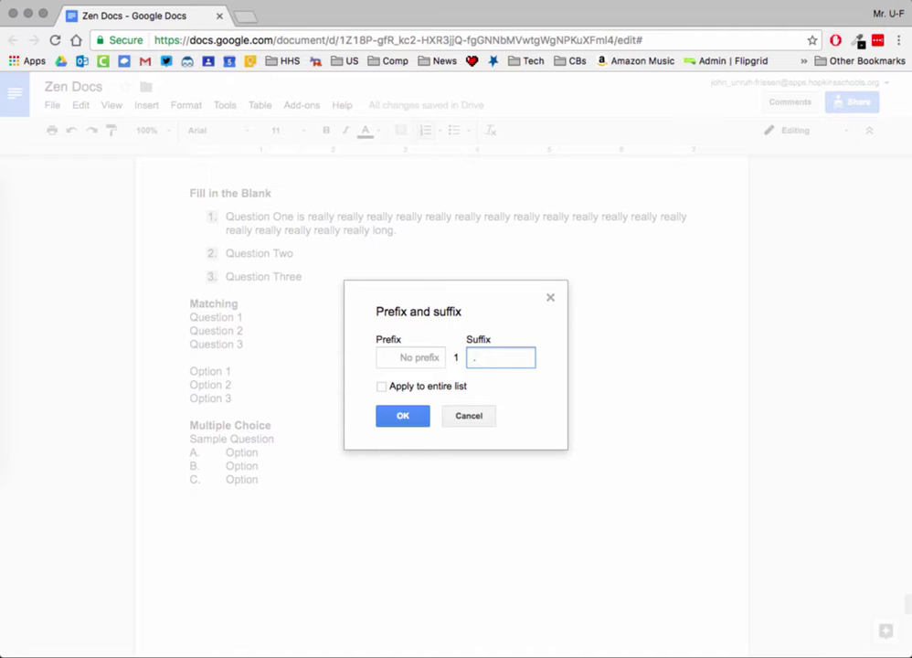
type("__________")
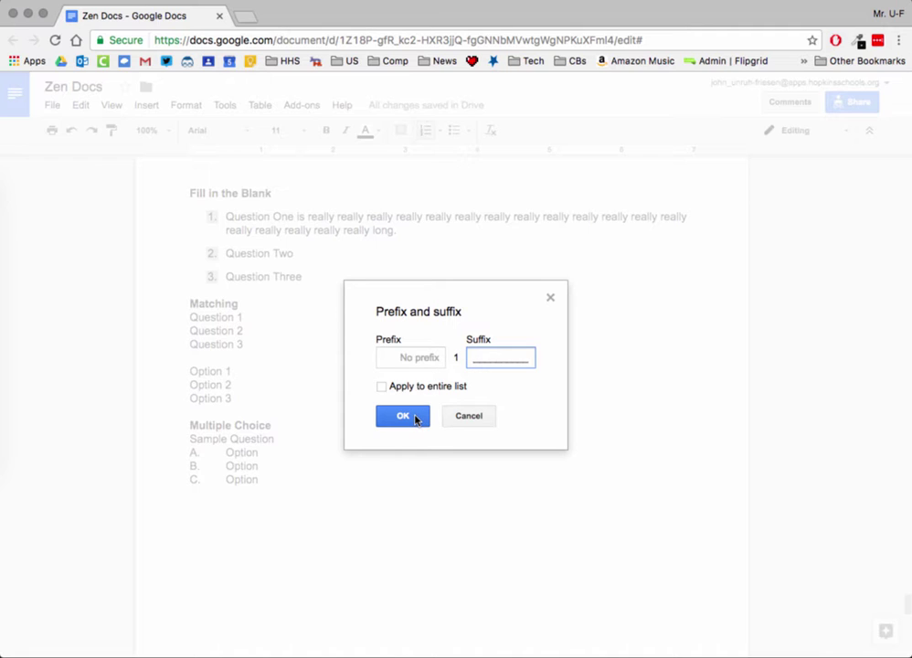
left_click(415, 418)
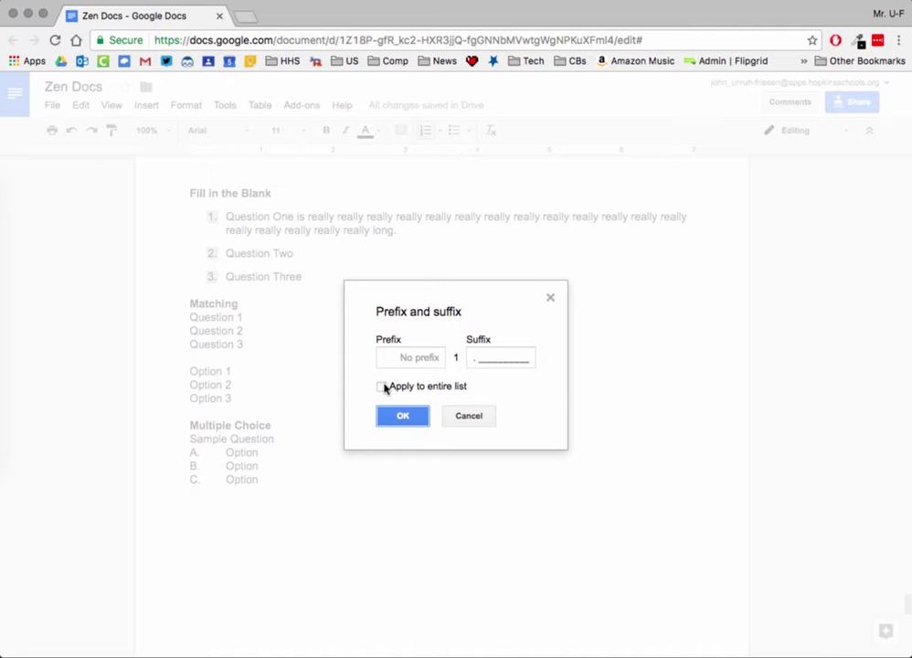
left_click(382, 387)
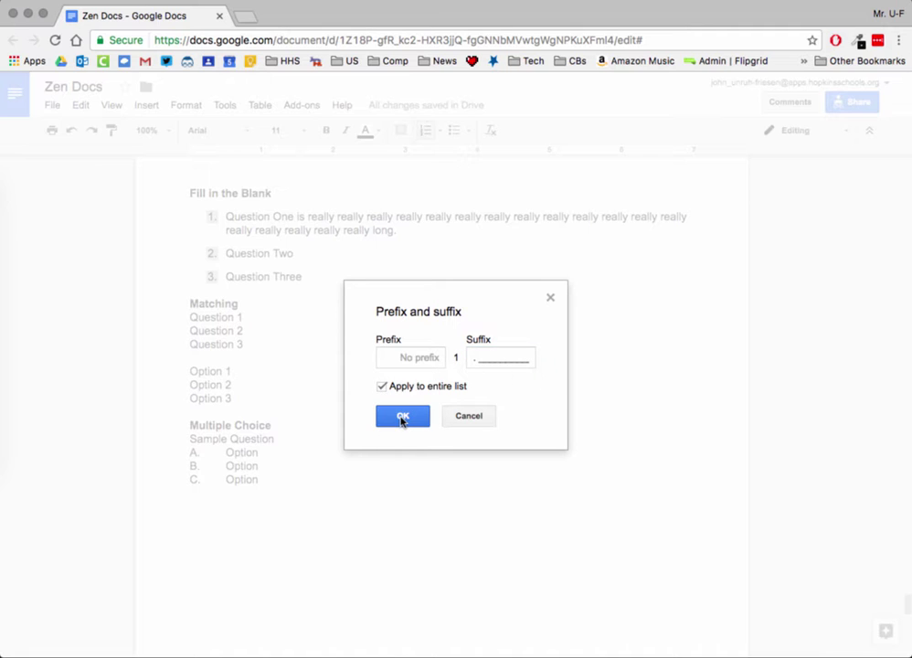
left_click(401, 418)
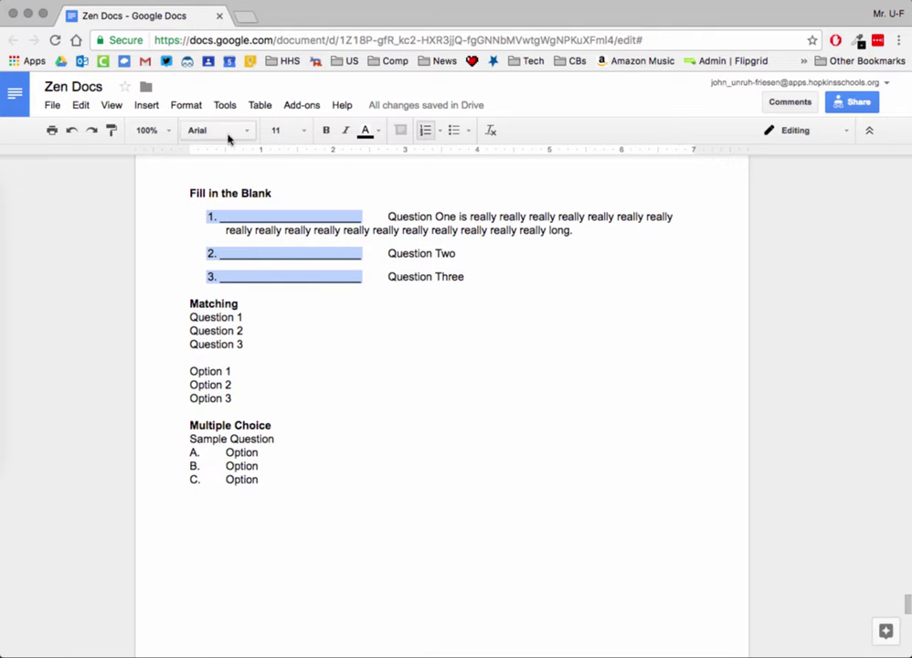
Add a fourth item reading "Question Four" to the Fill in the Blank list
left_click(480, 272)
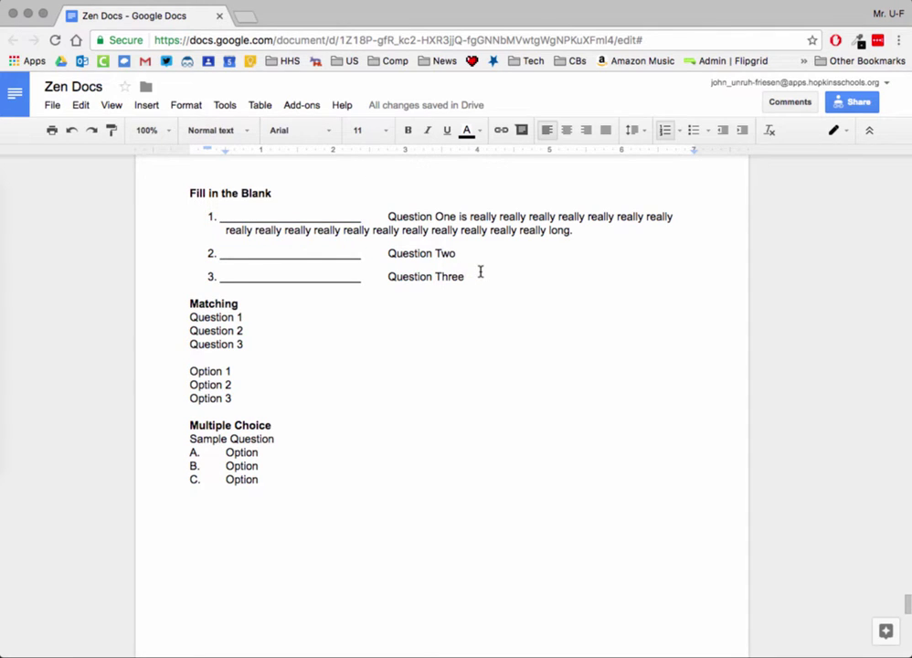
key("Return")
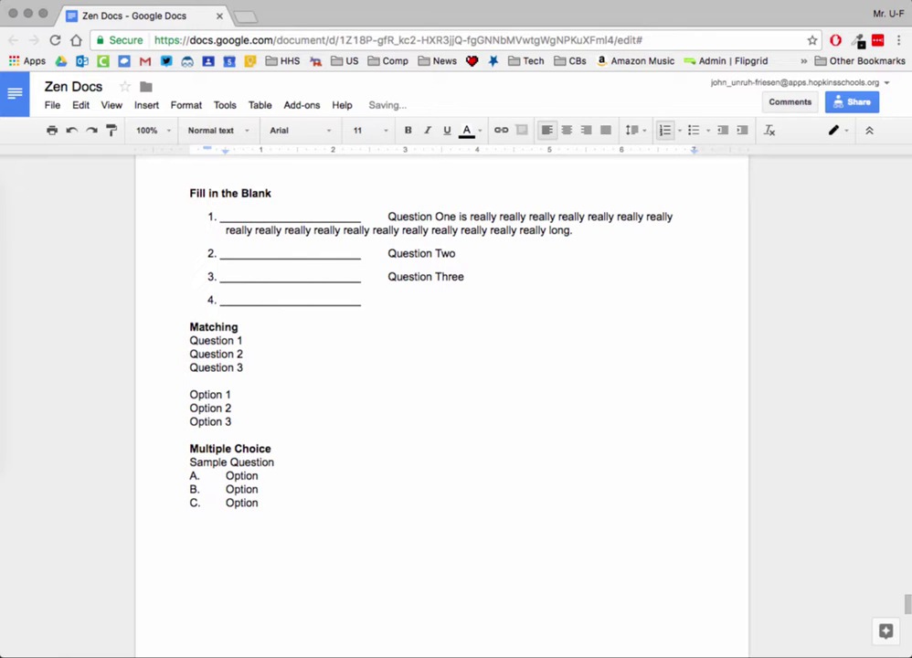
type("Question Four")
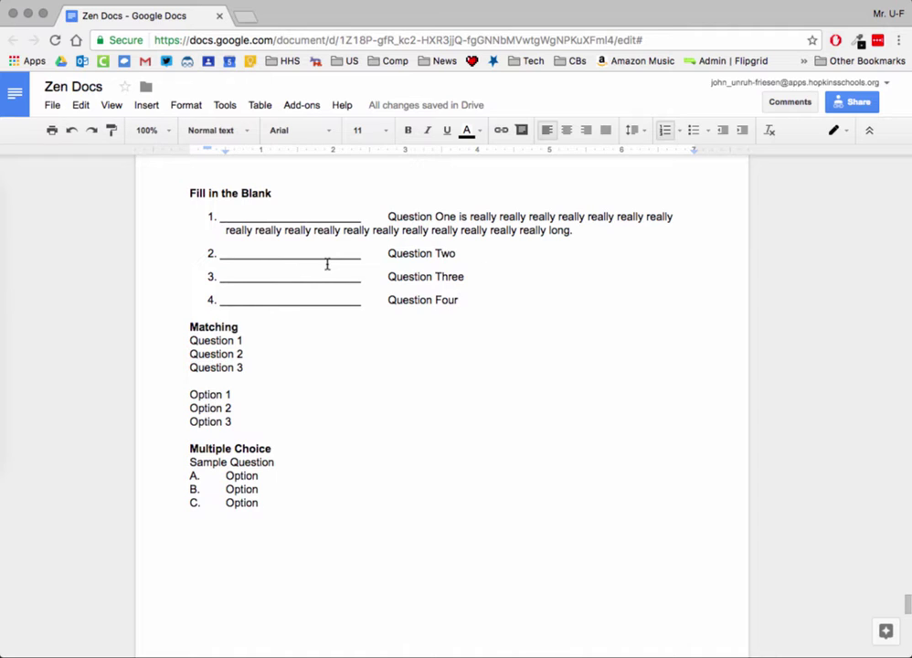
Set all four Fill in the Blank items to a left indent of about 2.5 inches and a first line indent of about 0.25 inch
left_click_drag(459, 300, 387, 274)
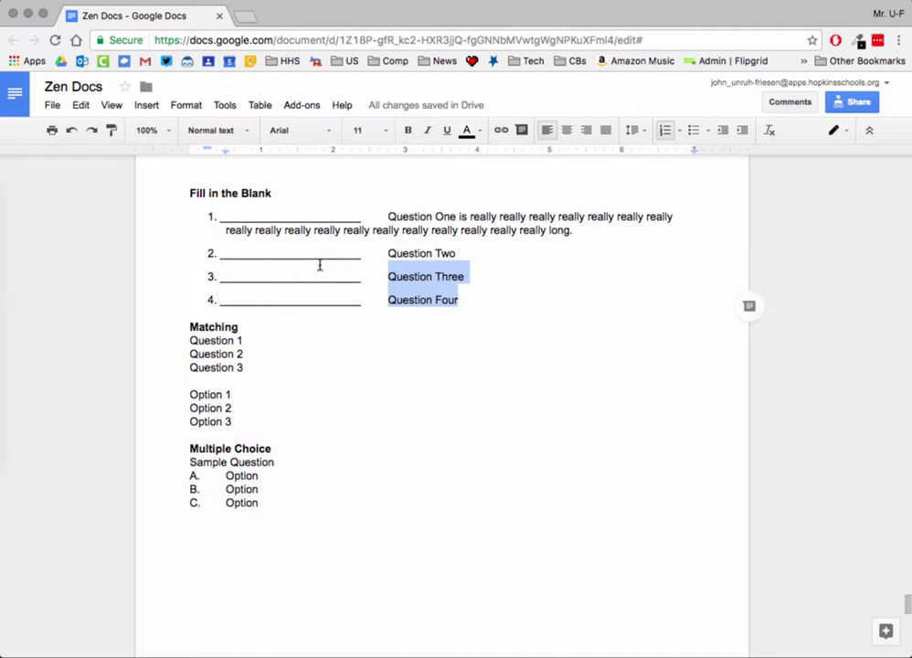
left_click_drag(213, 236, 188, 216)
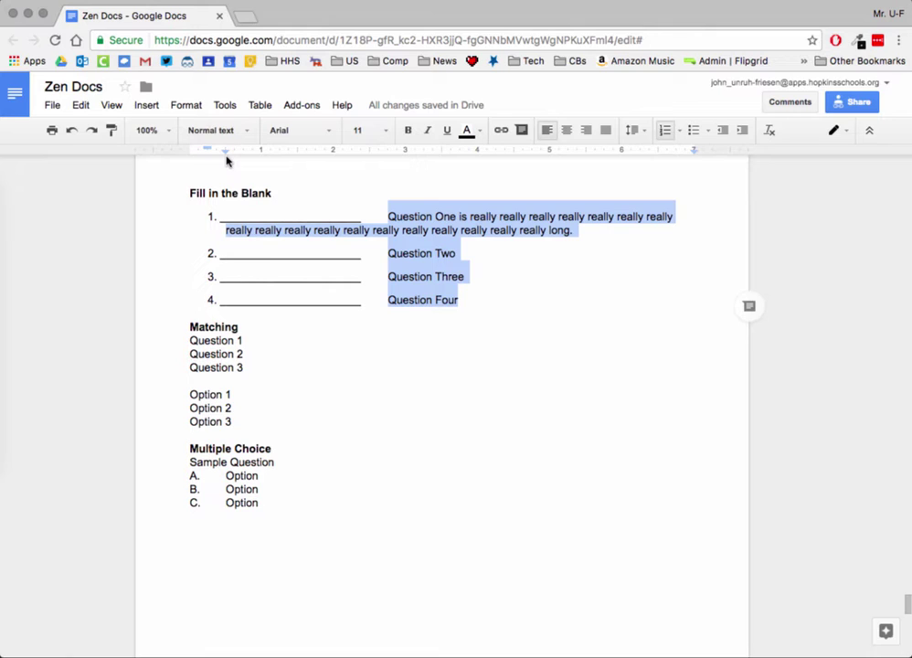
left_click(112, 105)
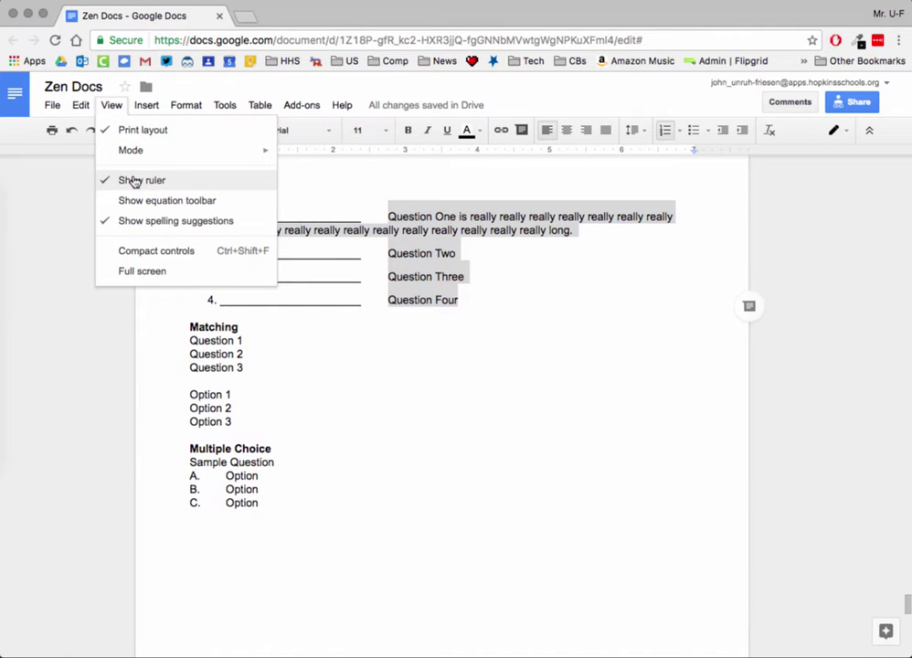
left_click(310, 177)
left_click_drag(198, 215, 547, 306)
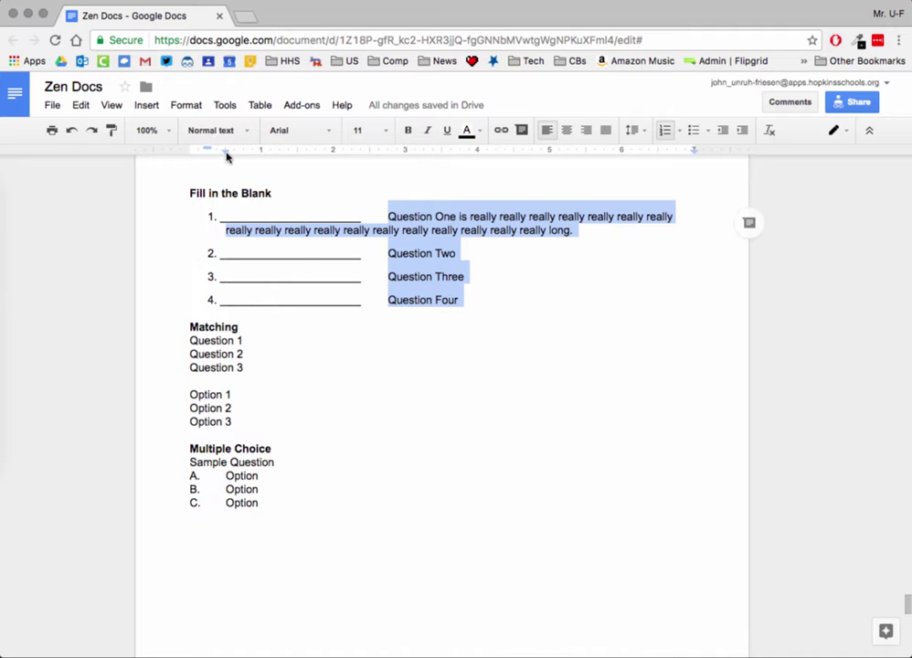
mouse_move(226, 158)
left_mouse_down()
mouse_move(279, 158)
mouse_move(329, 174)
mouse_move(370, 169)
left_mouse_up()
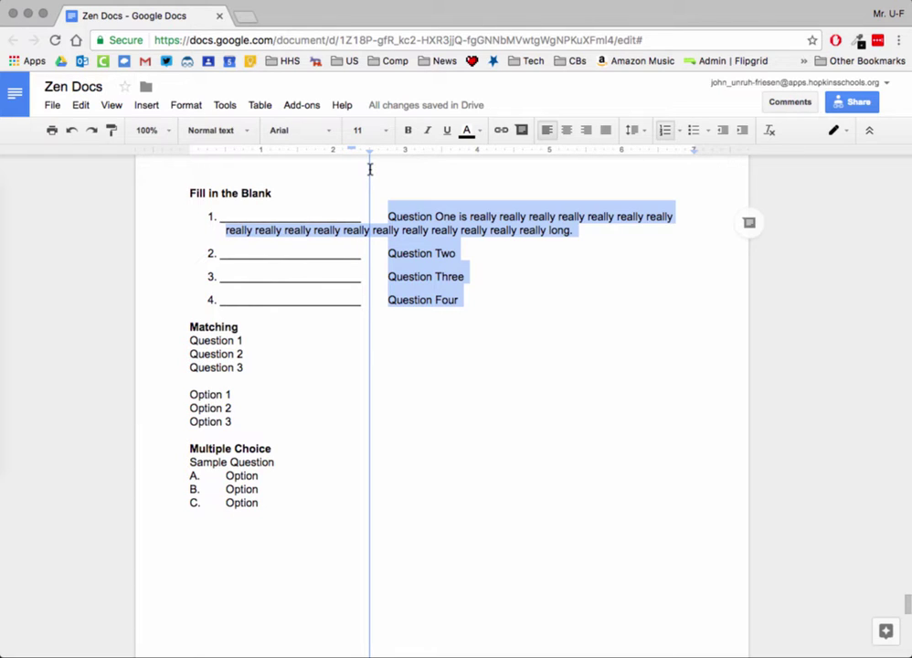
left_click_drag(371, 169, 370, 169)
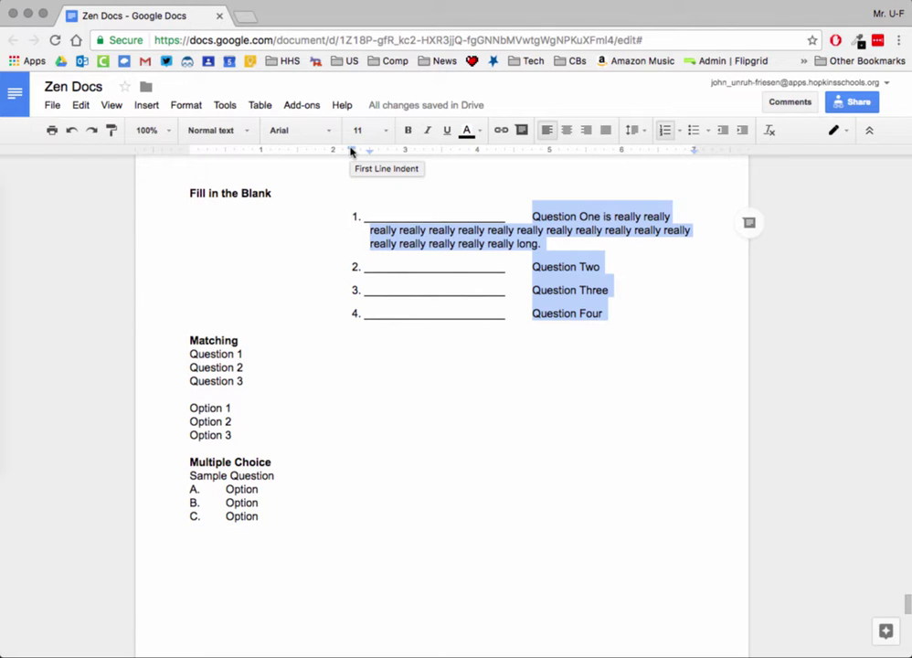
left_click_drag(351, 152, 206, 161)
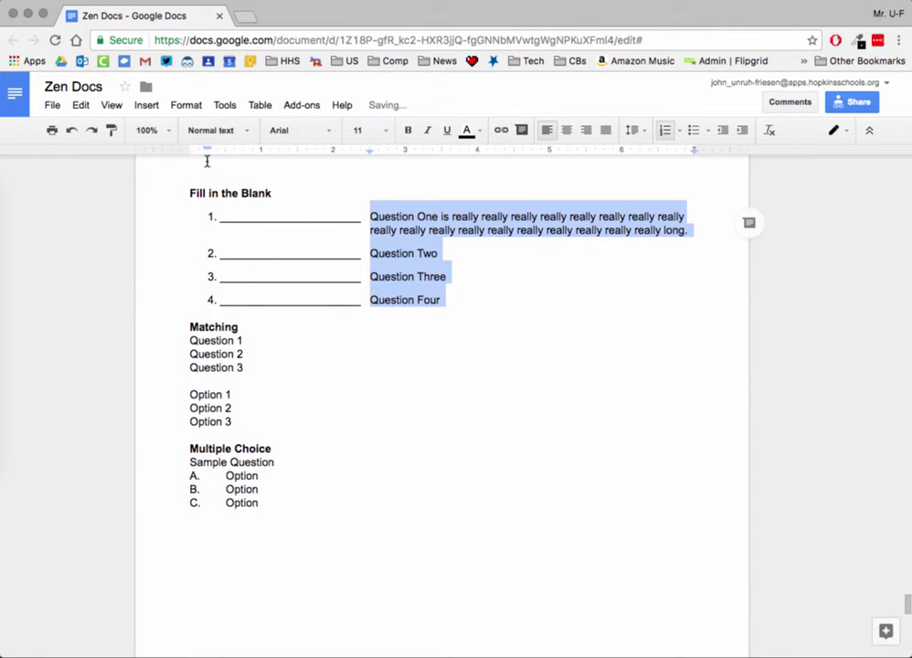
left_click(443, 274)
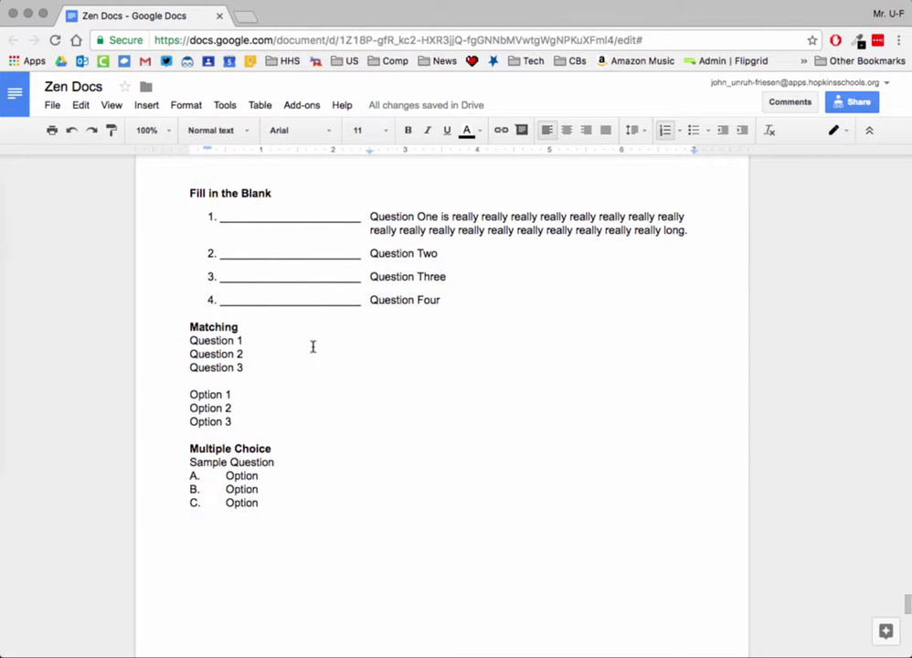
Turn the three Matching questions into a numbered list with space added before each list item
scroll(314, 357, "down", 3)
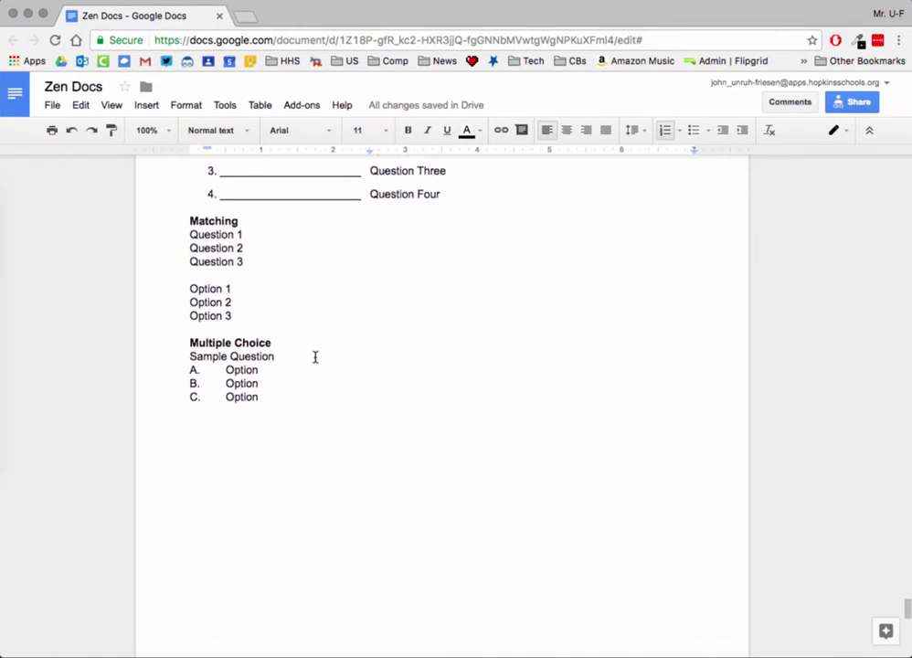
scroll(314, 356, "up", 1)
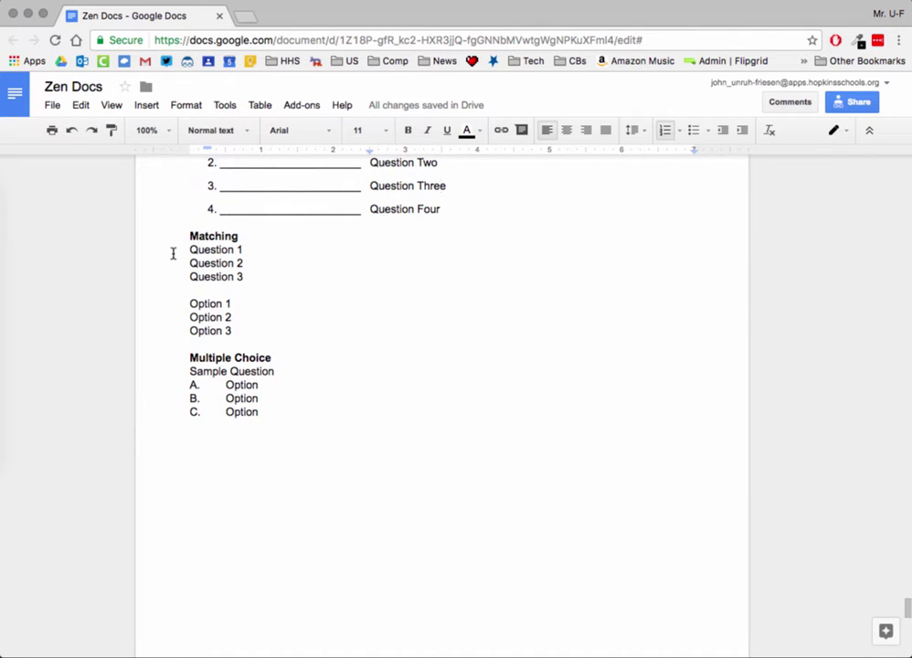
left_click_drag(183, 248, 249, 279)
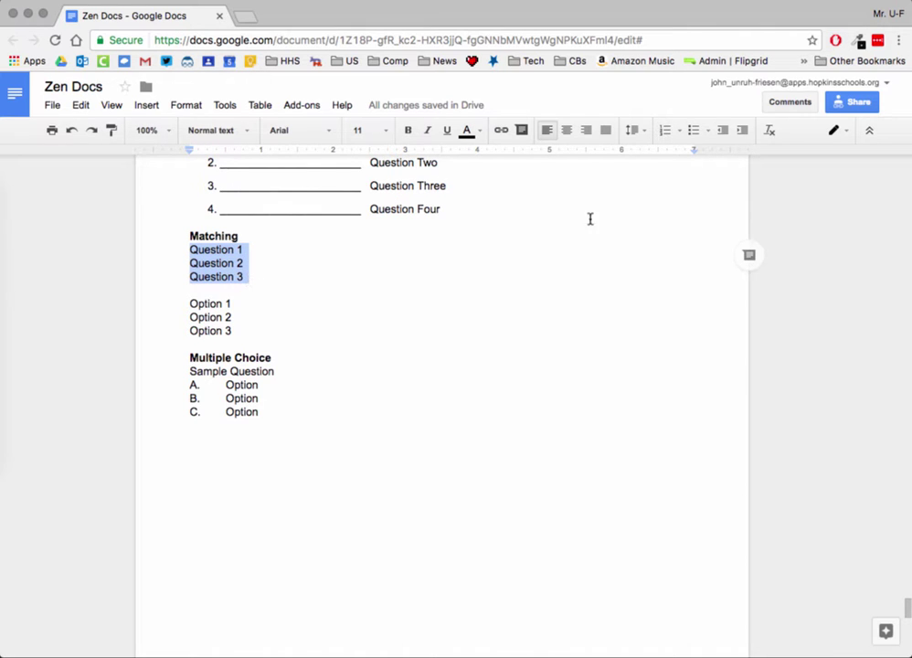
left_click(667, 130)
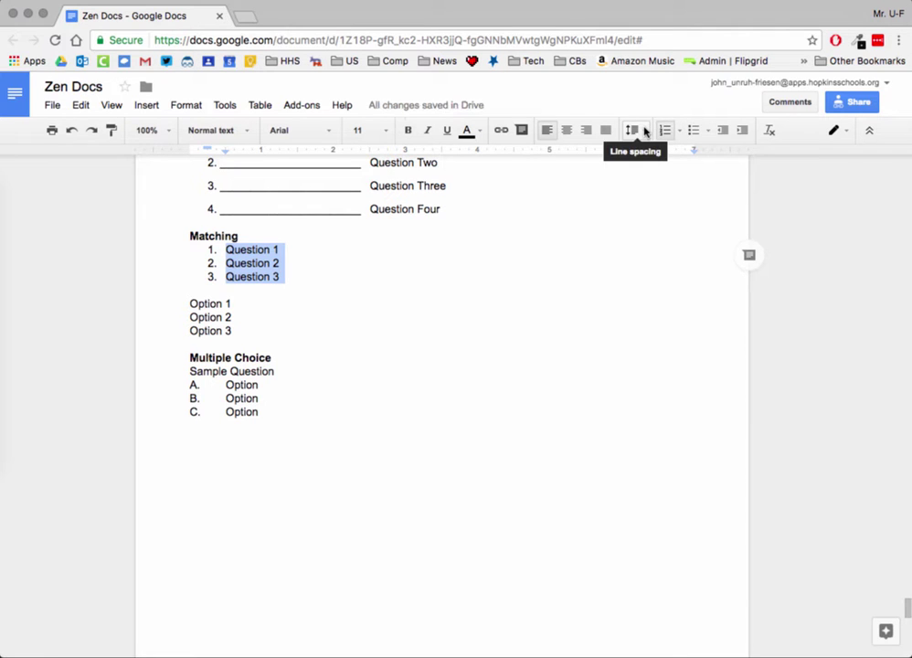
left_click(644, 131)
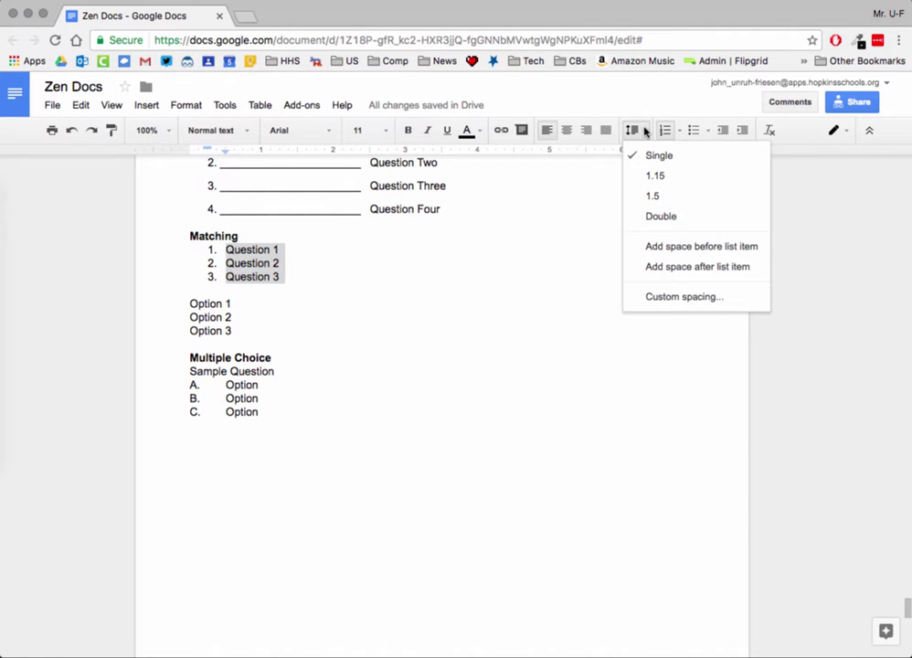
left_click(662, 247)
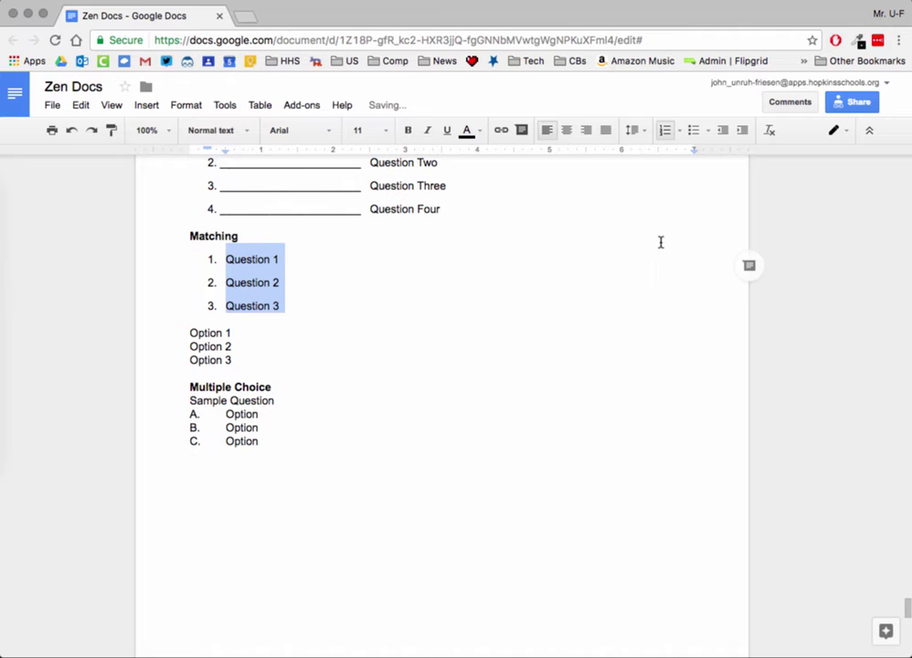
Set the Matching numbering suffix to a period followed by a short underscore line, applied to the entire list
left_click(211, 262)
right_click(212, 262)
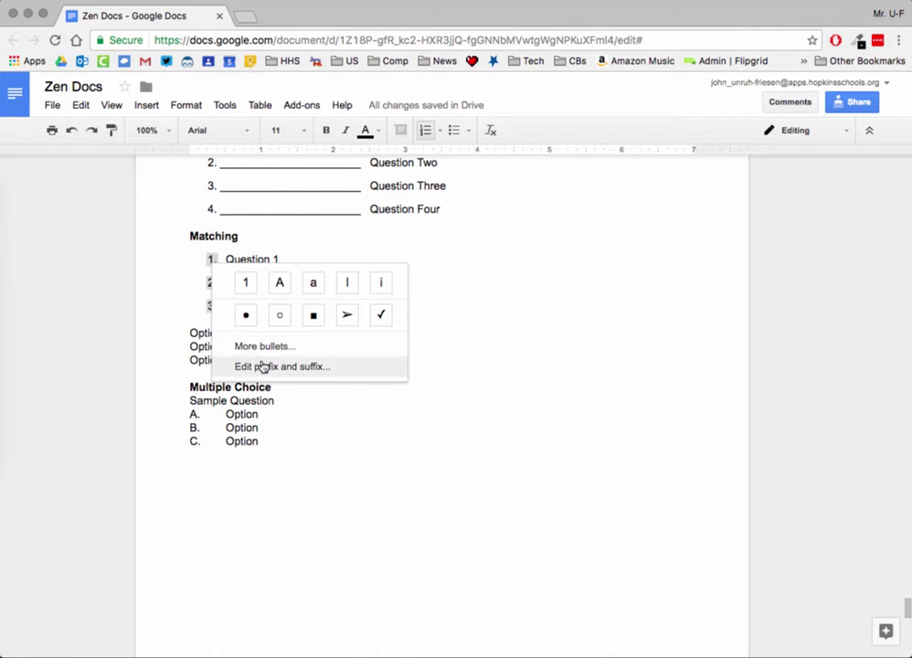
left_click(351, 376)
left_click(499, 356)
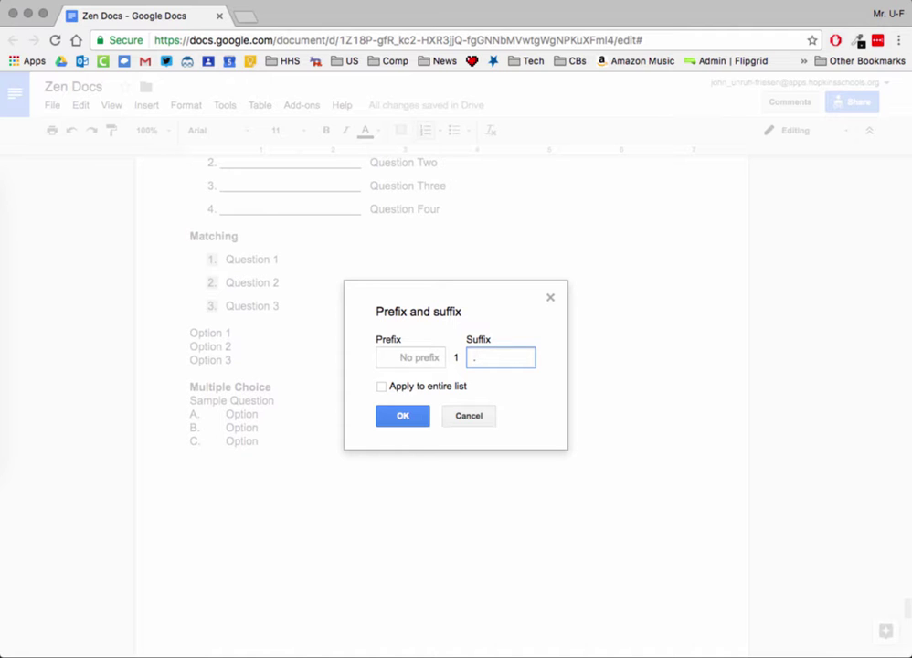
type("________")
left_click(382, 387)
left_click(402, 417)
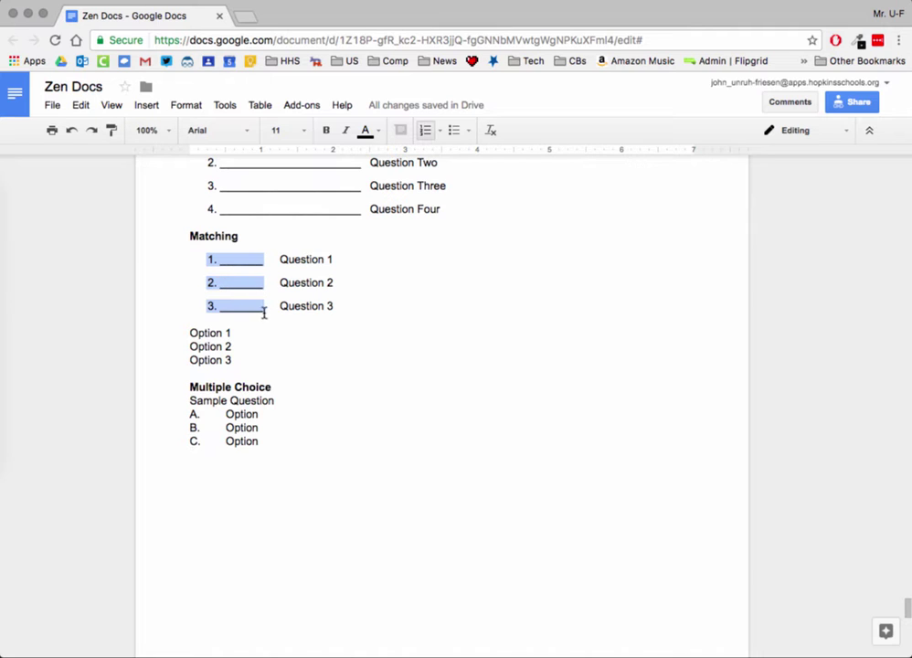
Set the three Matching questions to a left indent of about 1.1 inches and a first line indent of about 0.25 inch
left_click(279, 262)
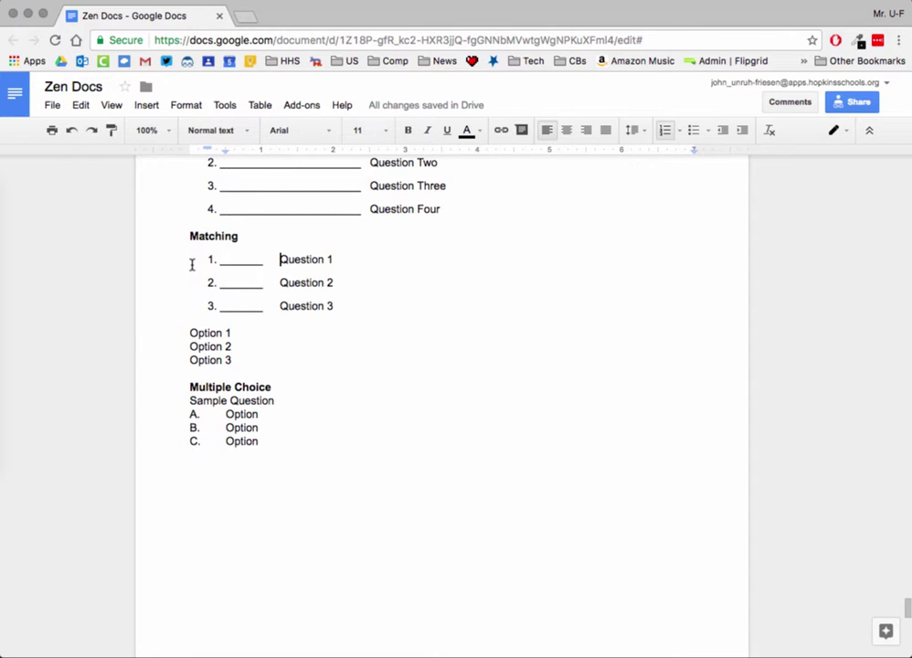
left_click_drag(279, 260, 391, 309)
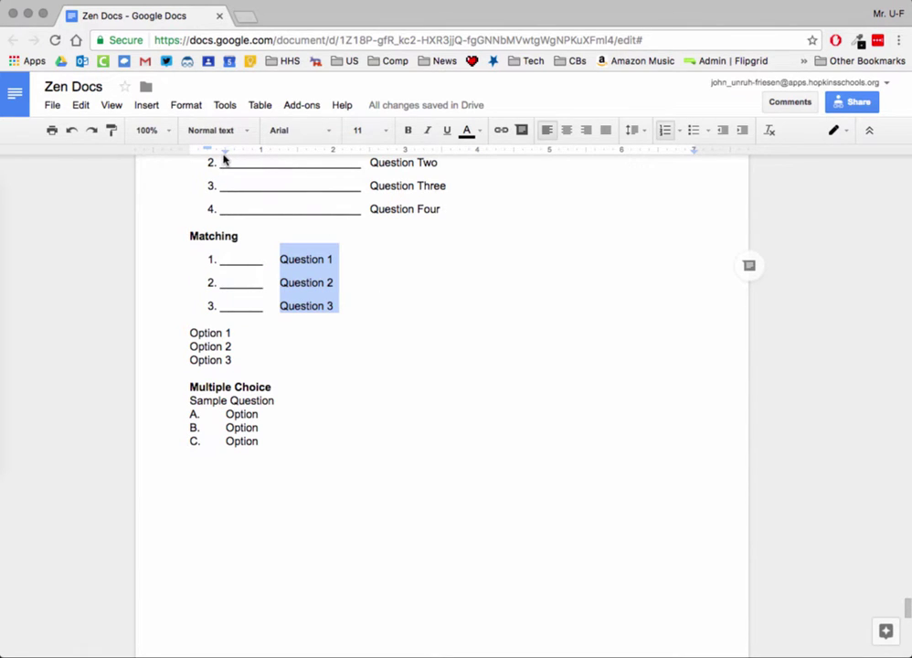
mouse_move(224, 155)
left_mouse_down()
mouse_move(261, 156)
mouse_move(220, 155)
left_mouse_up()
left_click_drag(225, 154, 270, 158)
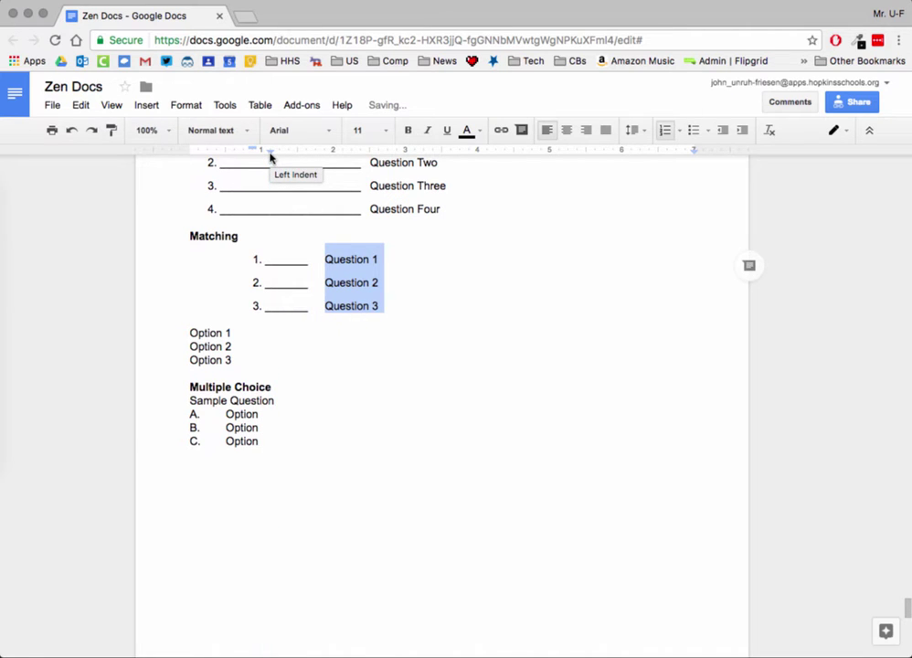
mouse_move(270, 157)
left_mouse_down()
mouse_move(261, 149)
mouse_move(209, 151)
left_mouse_up()
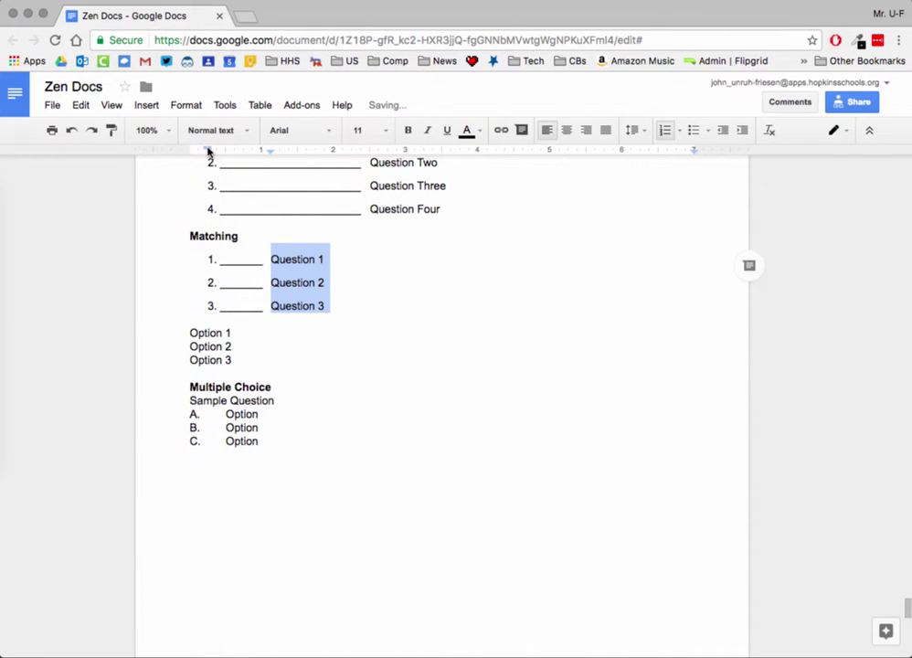
Turn the three Matching options into a lettered list using the A, B, C style
left_click(266, 366)
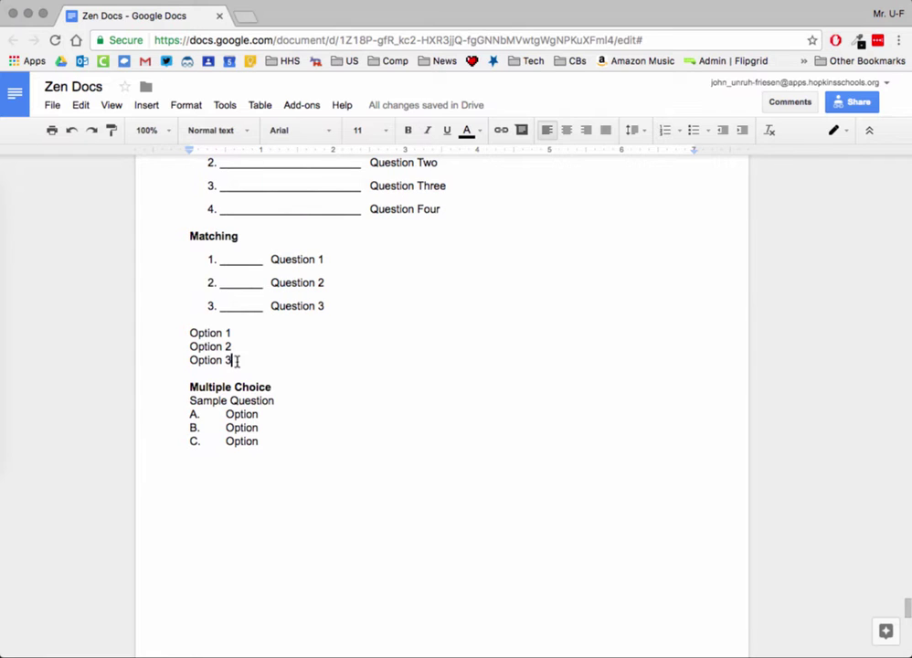
left_click_drag(234, 360, 154, 333)
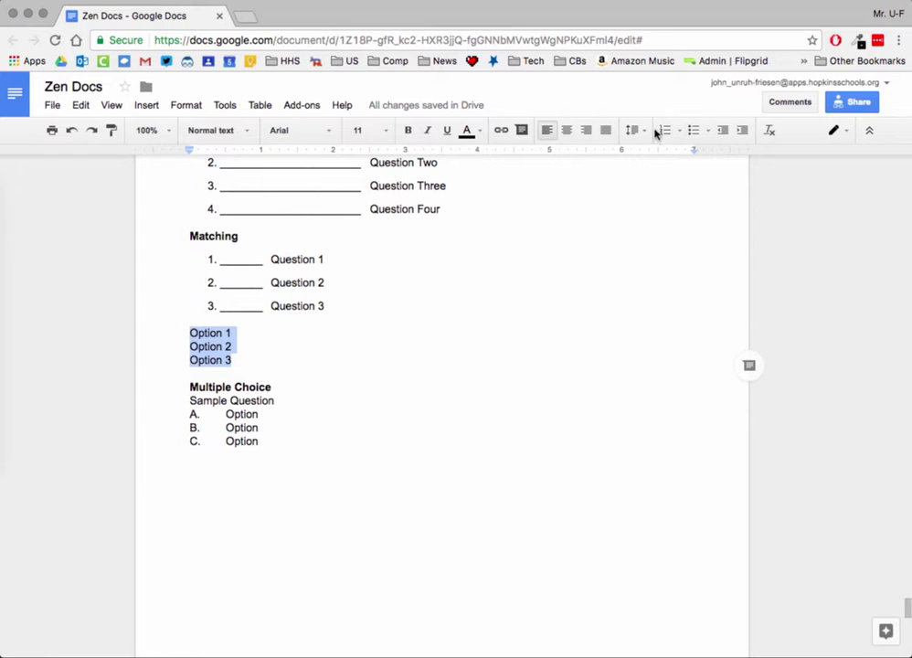
left_click(679, 133)
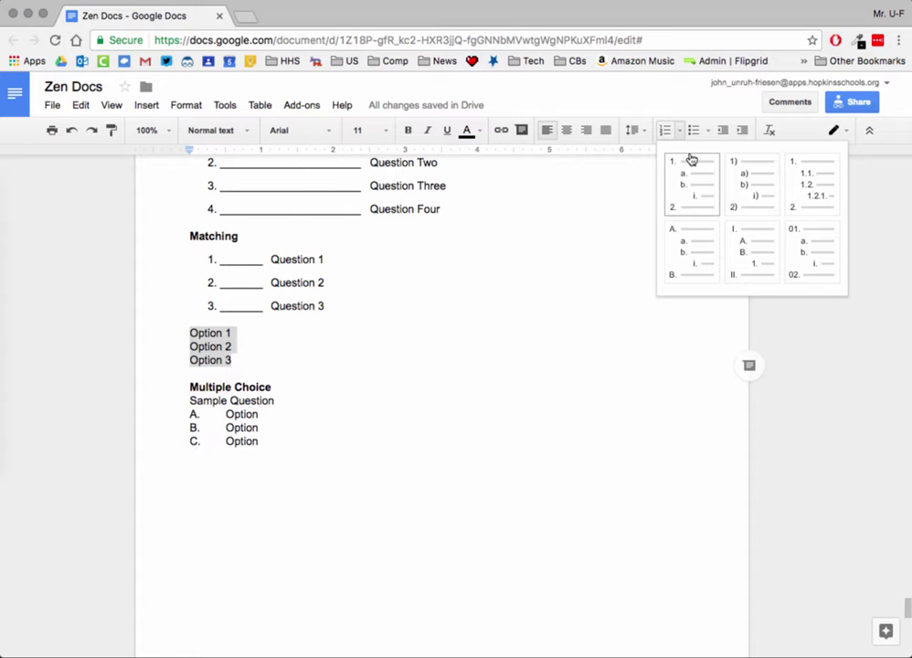
left_click(681, 240)
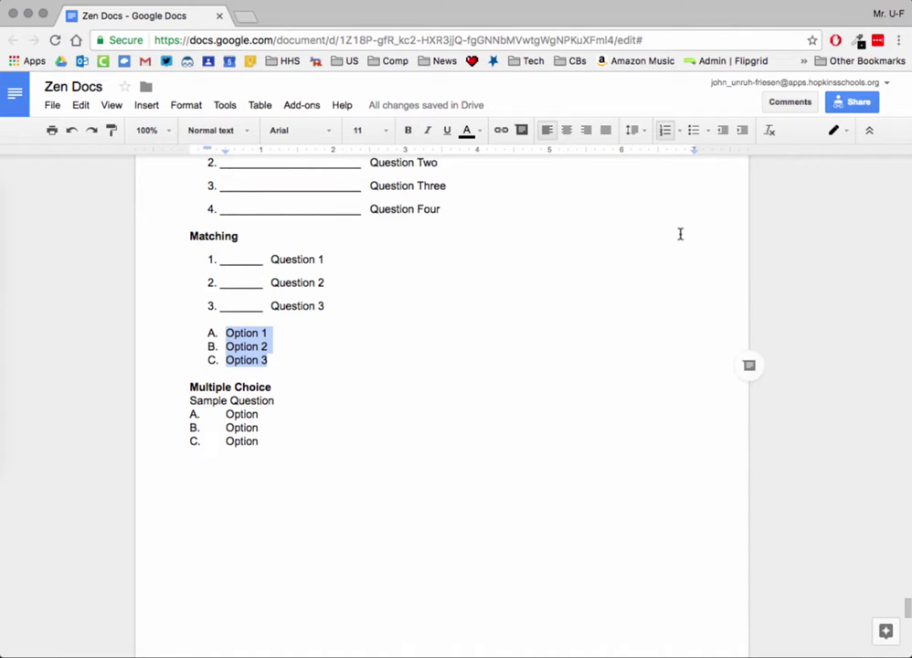
Lay out the Matching questions and their answer options in two columns
left_click(277, 362)
left_click_drag(277, 361, 198, 258)
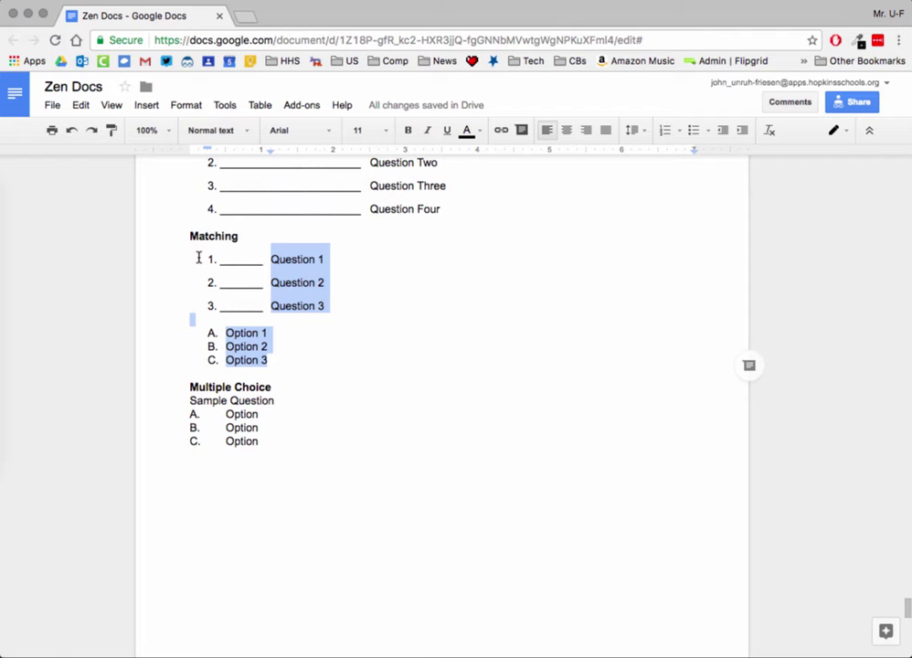
left_click(197, 106)
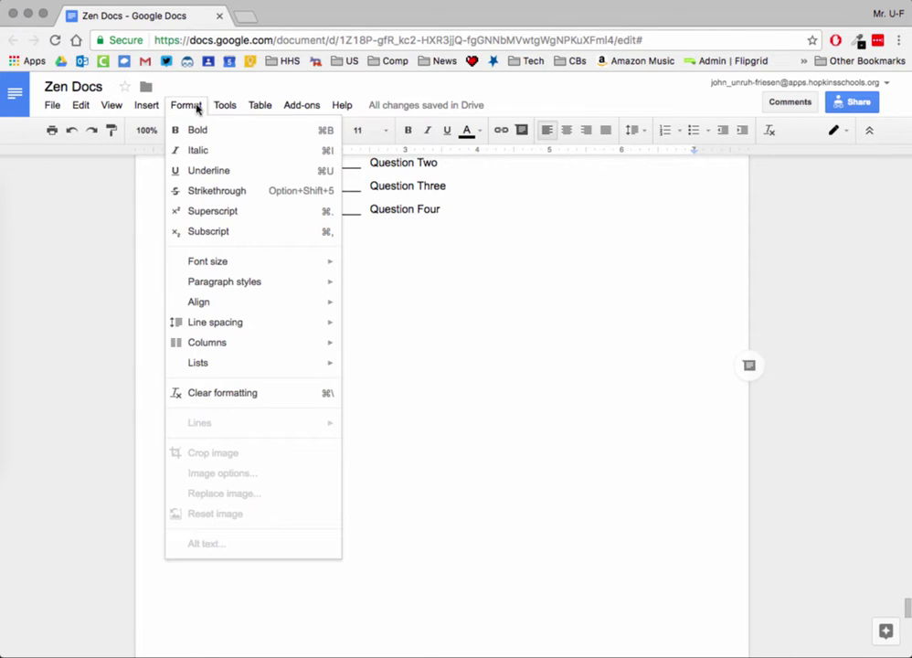
mouse_move(282, 354)
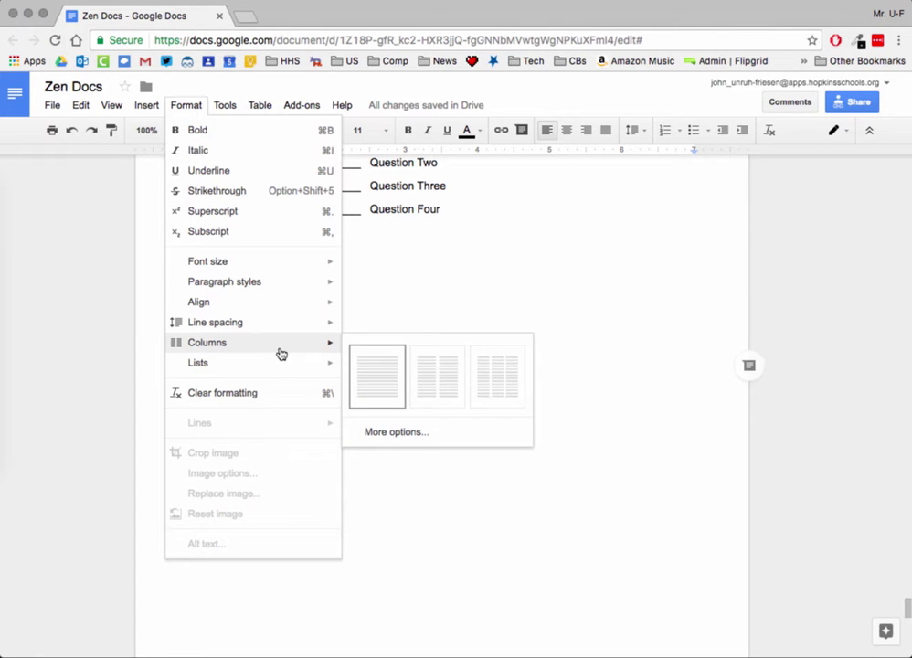
left_click(437, 390)
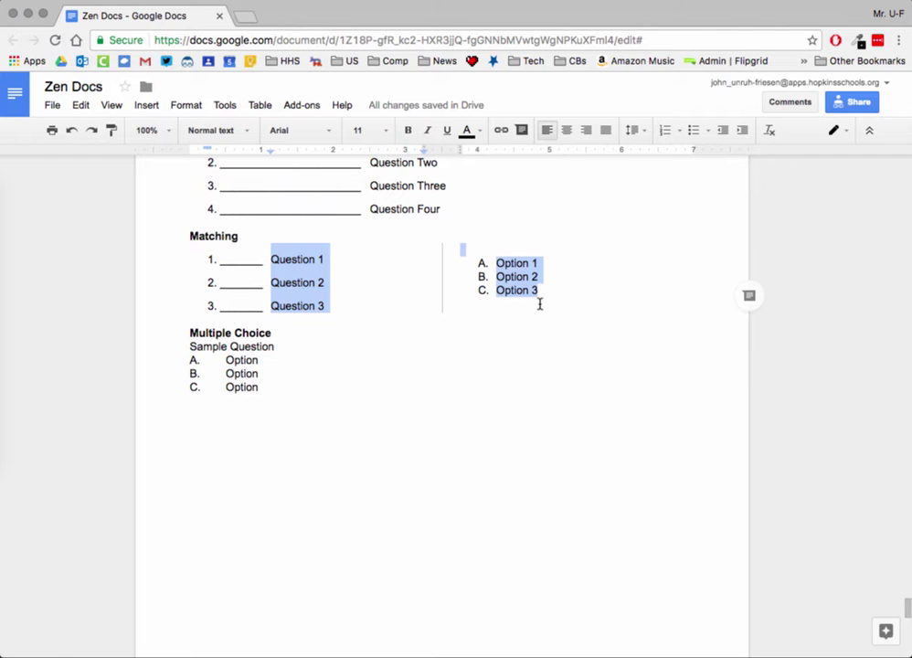
Remove the empty line above Option 1 and insert a column break before Option 1
left_click(308, 281)
left_click(461, 249)
double_click(498, 249)
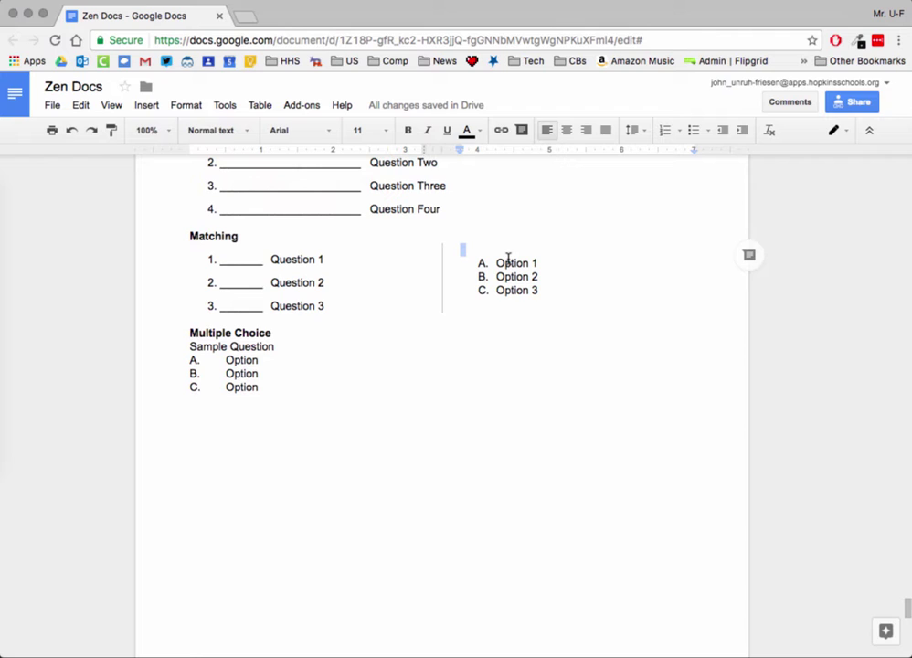
key("ctrl+shift+Up")
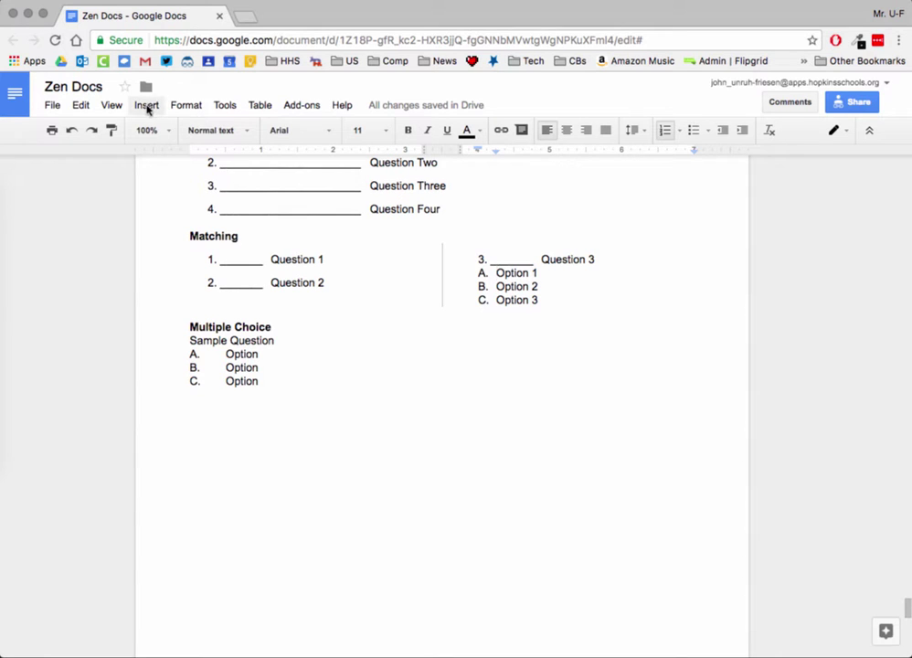
left_click(146, 106)
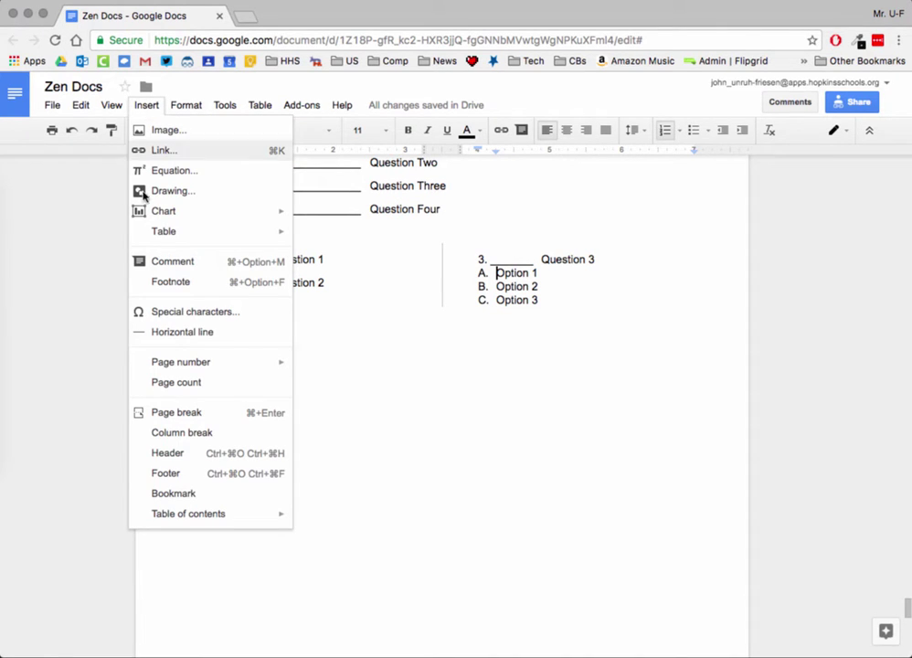
left_click(180, 439)
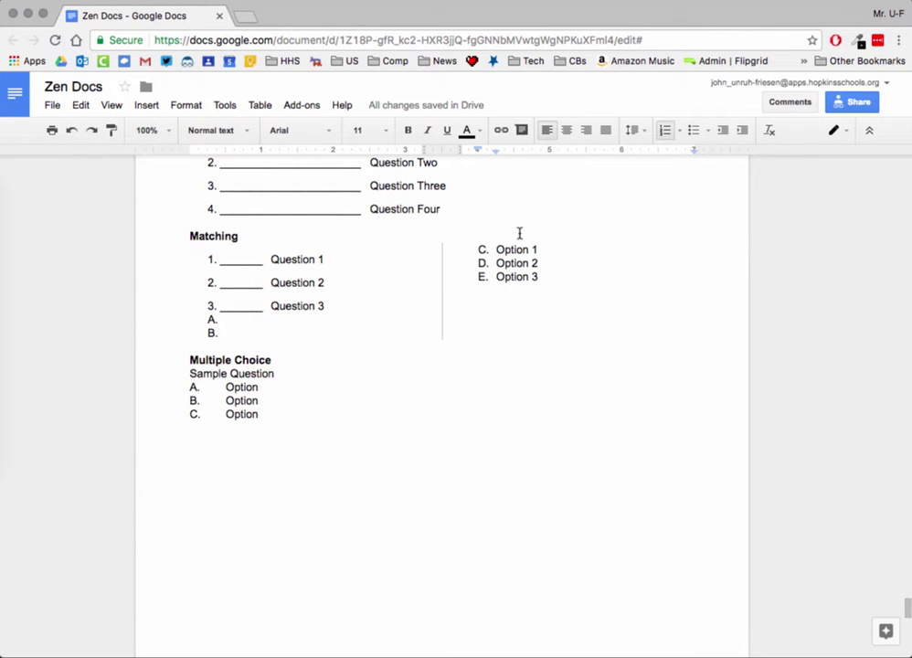
Remove the empty lettered items A and B below Question 3 in the Matching section
left_click(229, 335)
key("BackSpace")
key("BackSpace")
key("BackSpace")
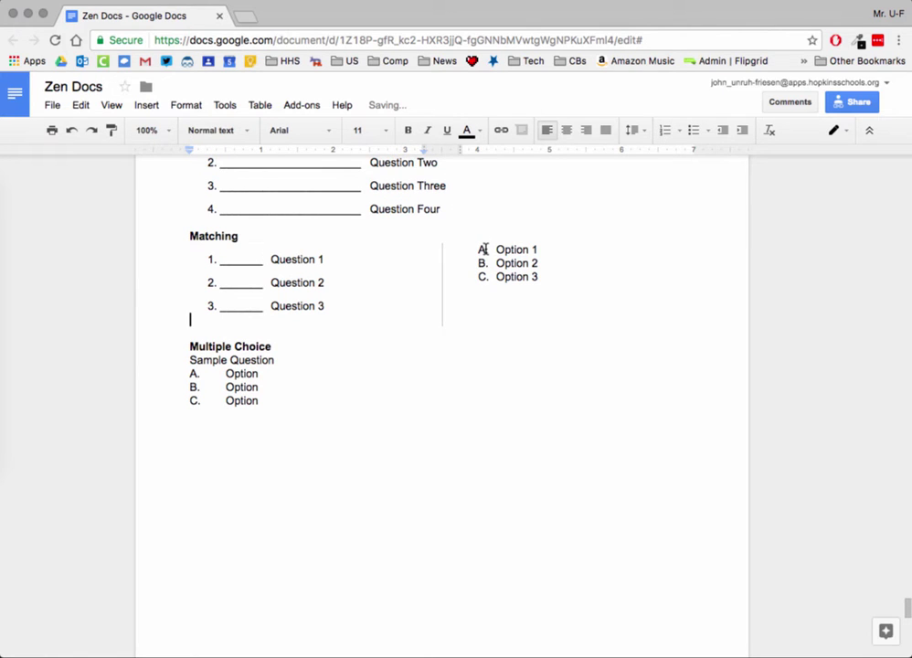
Add "Option 4" to the end of the lettered Matching options
left_click(544, 275)
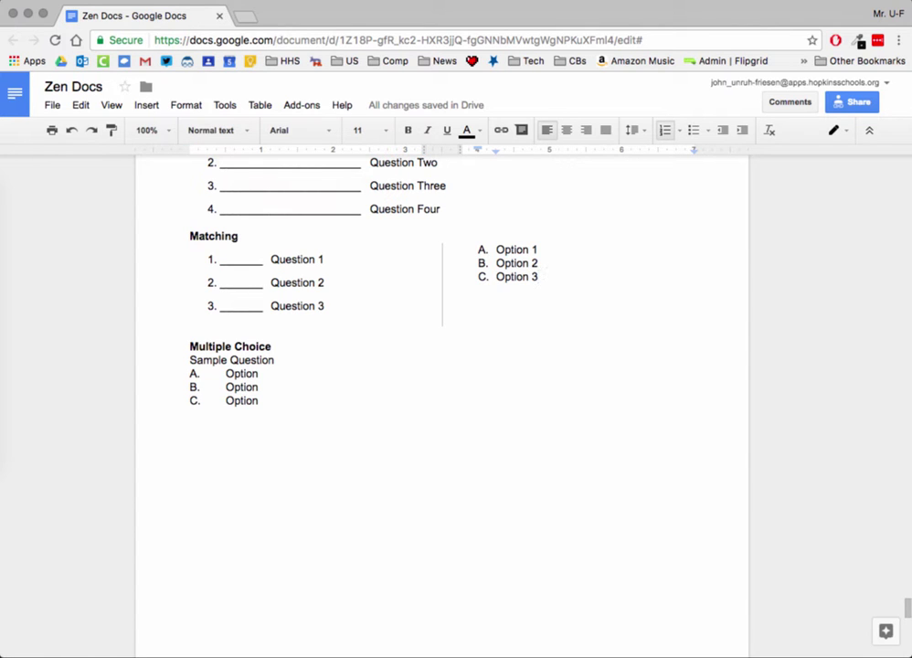
key("Return")
type("Option 4")
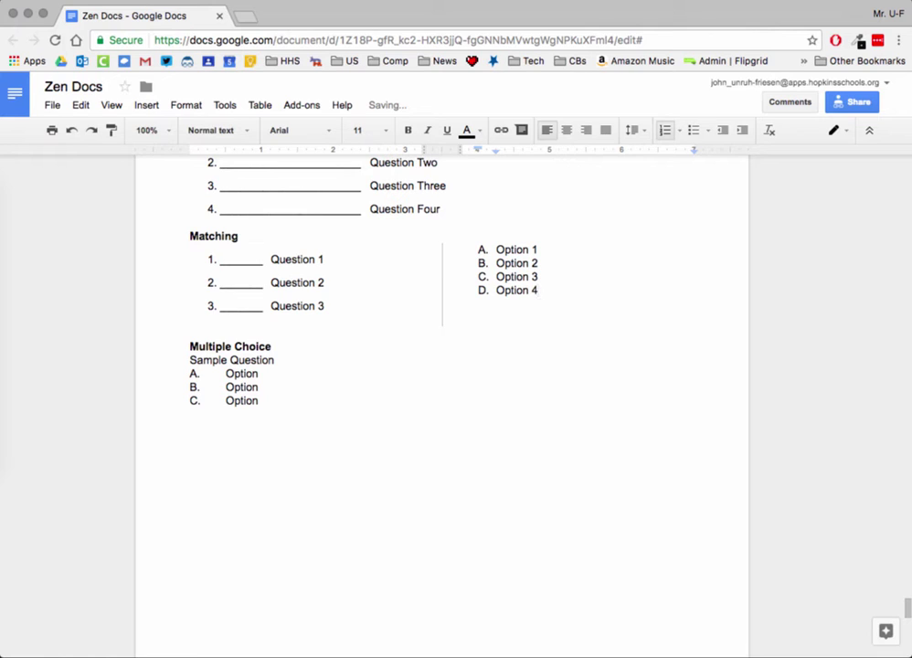
Insert a new lettered item reading "Option Alternate" between Option 1 and Option 2
left_click(497, 263)
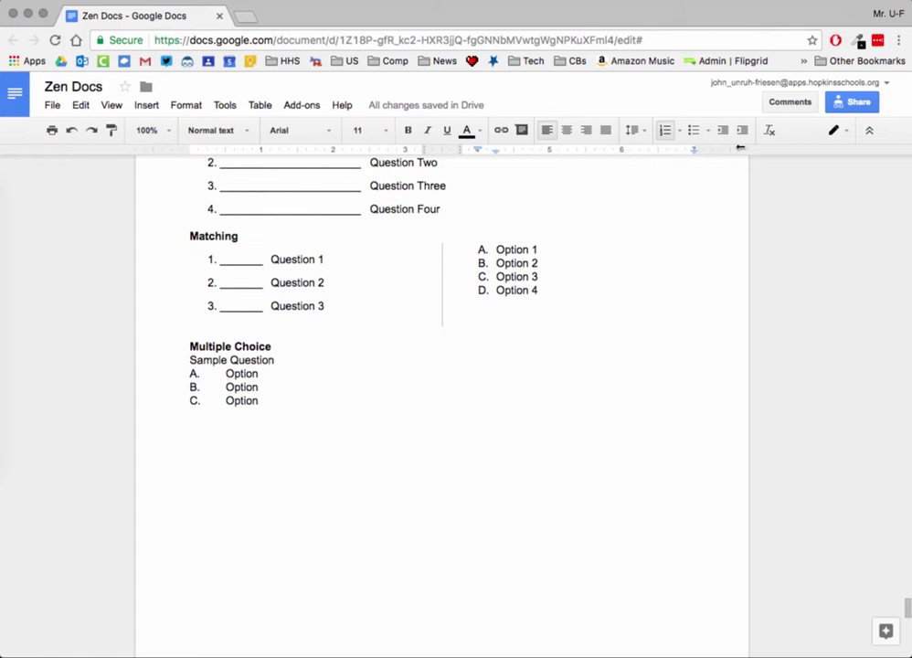
key("Return")
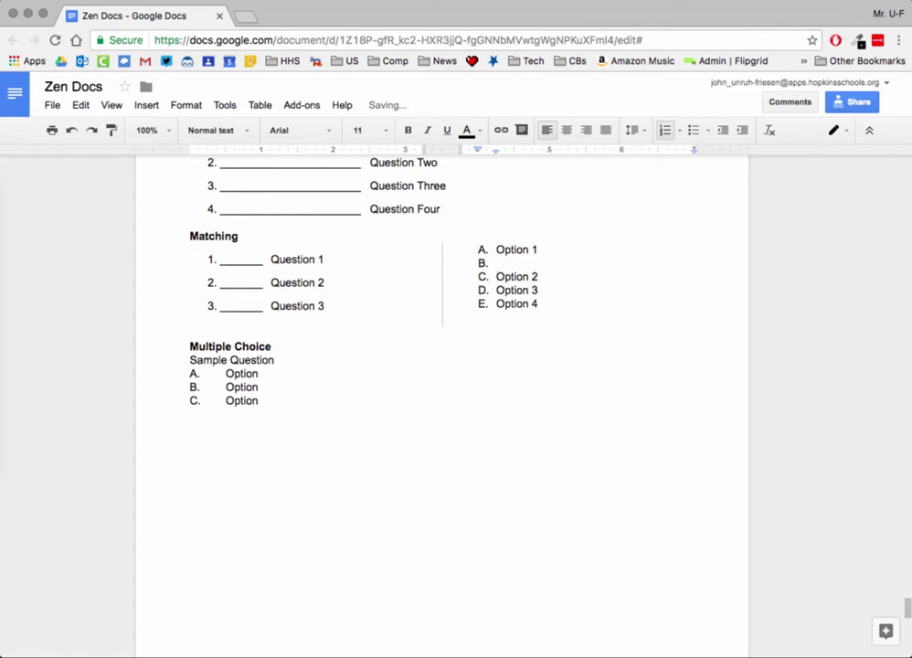
left_click(496, 263)
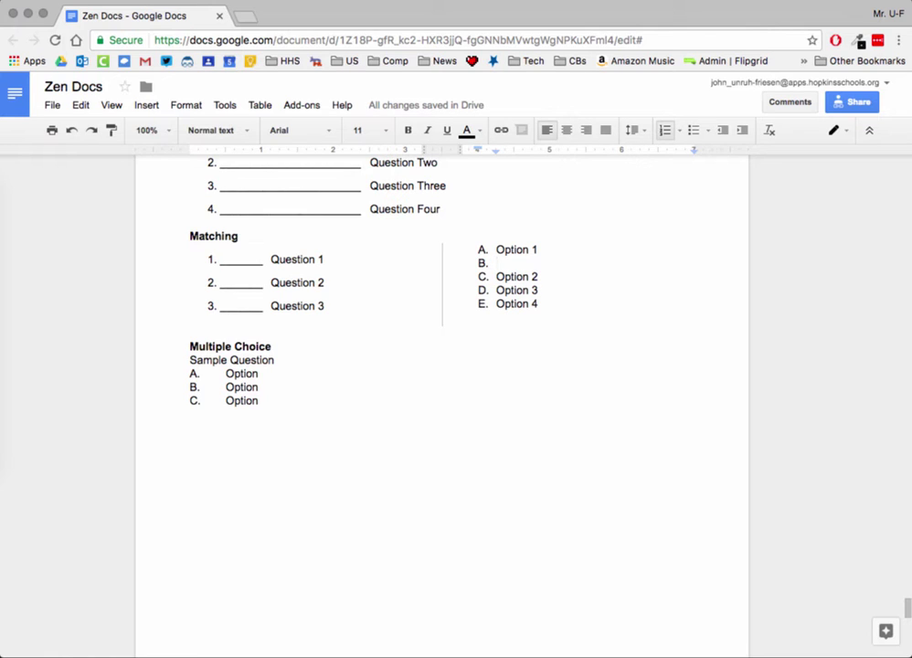
type("OPtio")
key("BackSpace")
key("BackSpace")
key("BackSpace")
key("BackSpace")
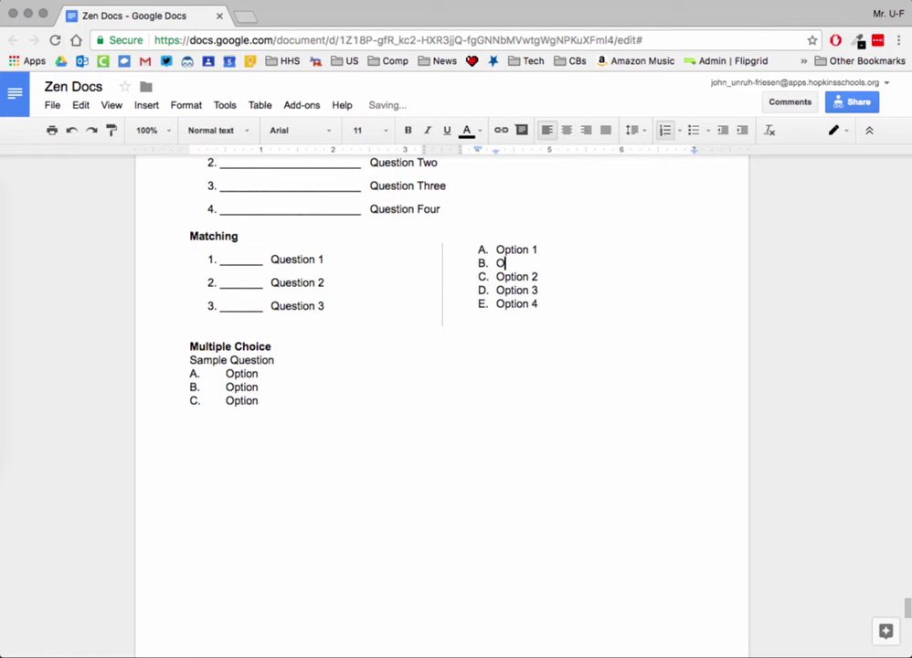
type("ption Alternate")
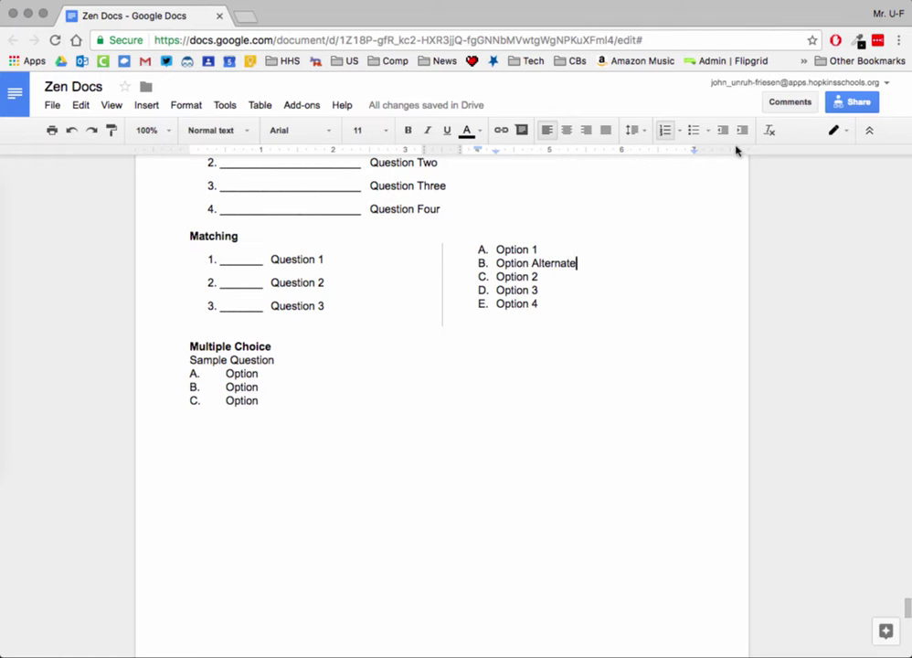
left_click(499, 437)
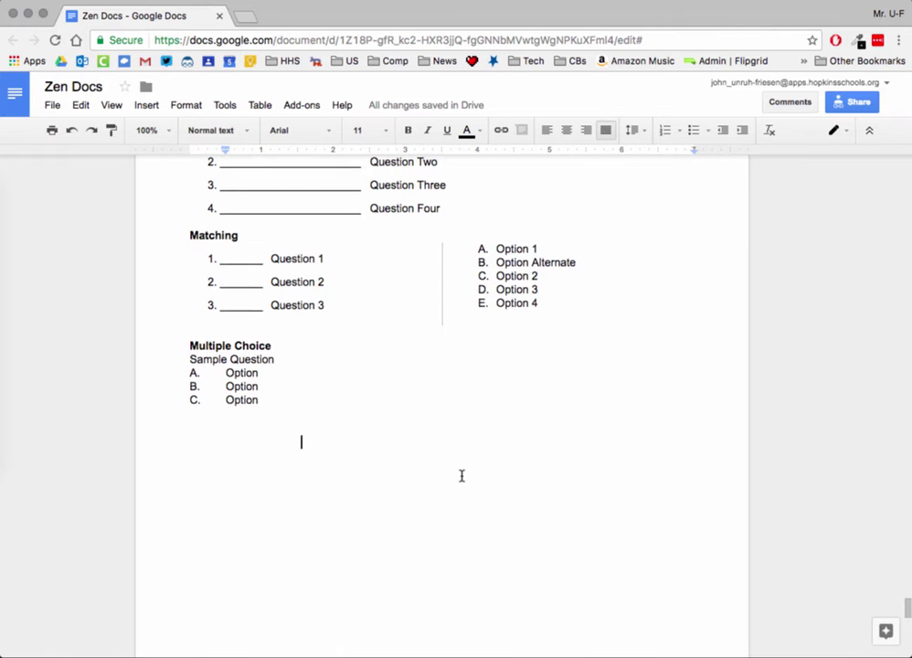
Turn the Multiple Choice sample question into a numbered list item with space added before it
scroll(462, 475, "down", 1)
scroll(462, 475, "down", 2)
scroll(461, 475, "down", 1)
scroll(462, 475, "up", 1)
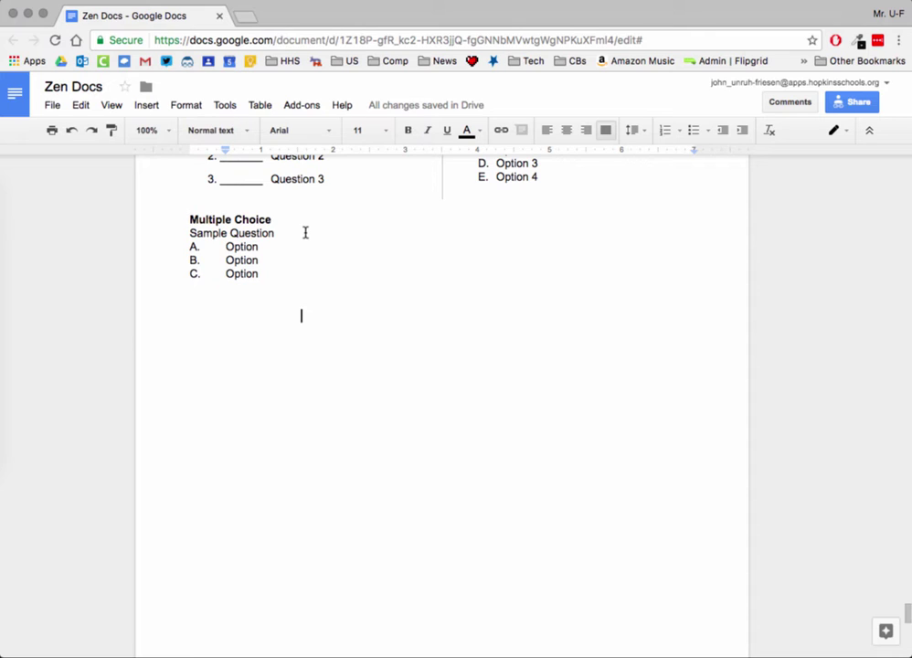
left_click(217, 234)
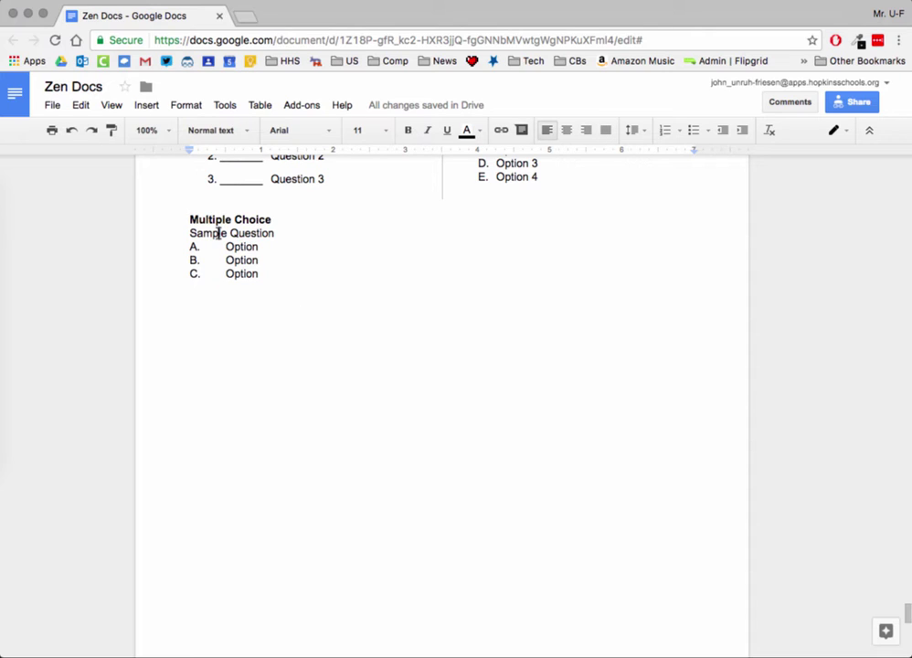
left_click(201, 233)
left_click(665, 130)
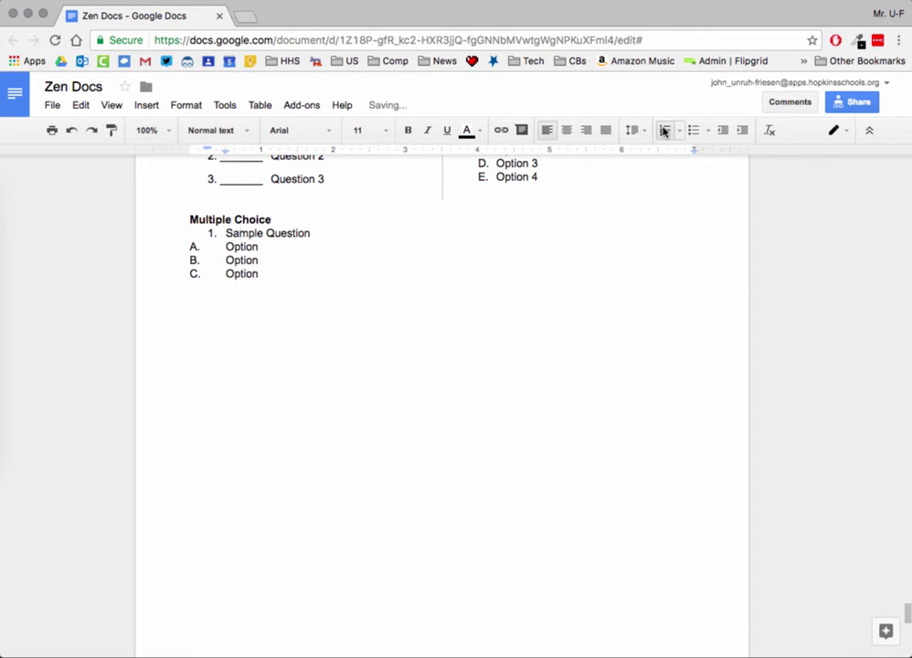
left_click(645, 130)
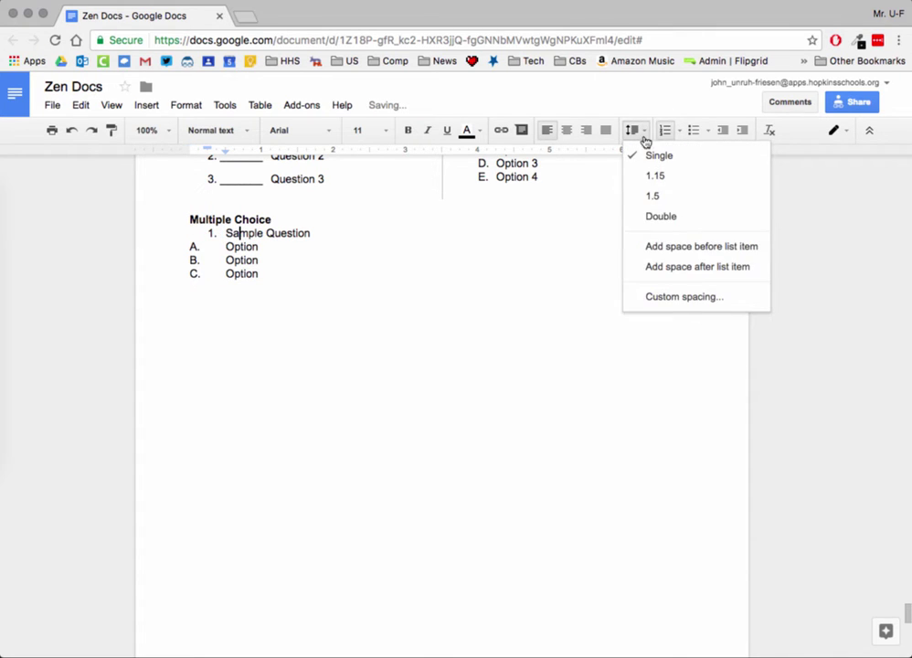
left_click(679, 247)
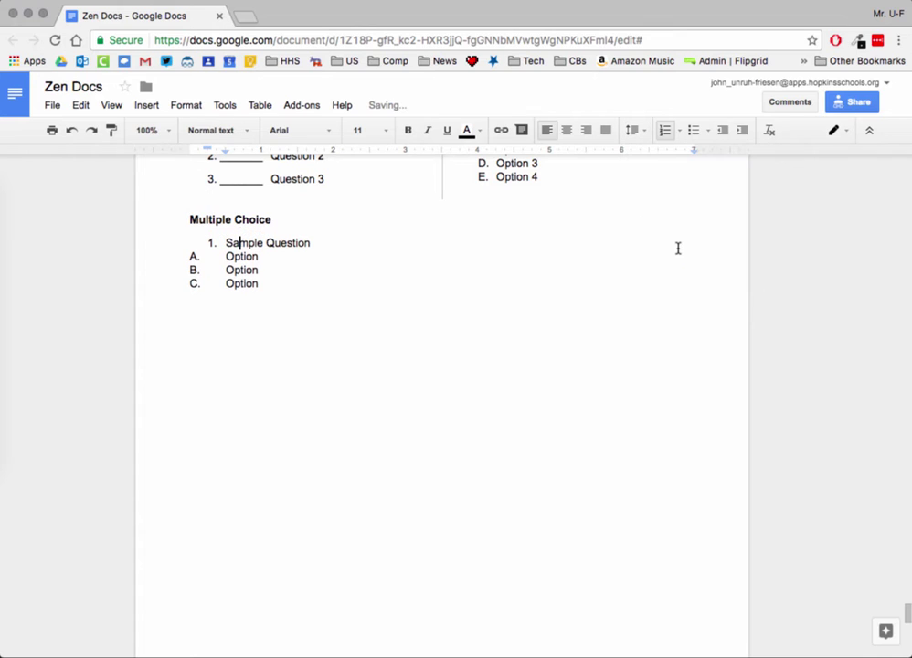
Set the Multiple Choice numbering suffix to a period followed by a short underscore line, applied to the entire list
left_click(211, 243)
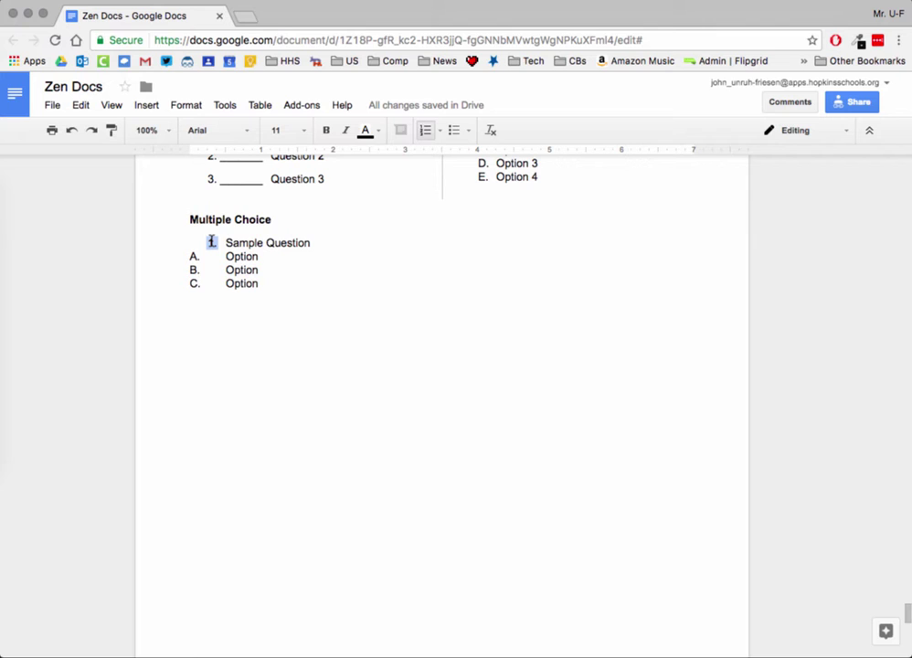
right_click(211, 243)
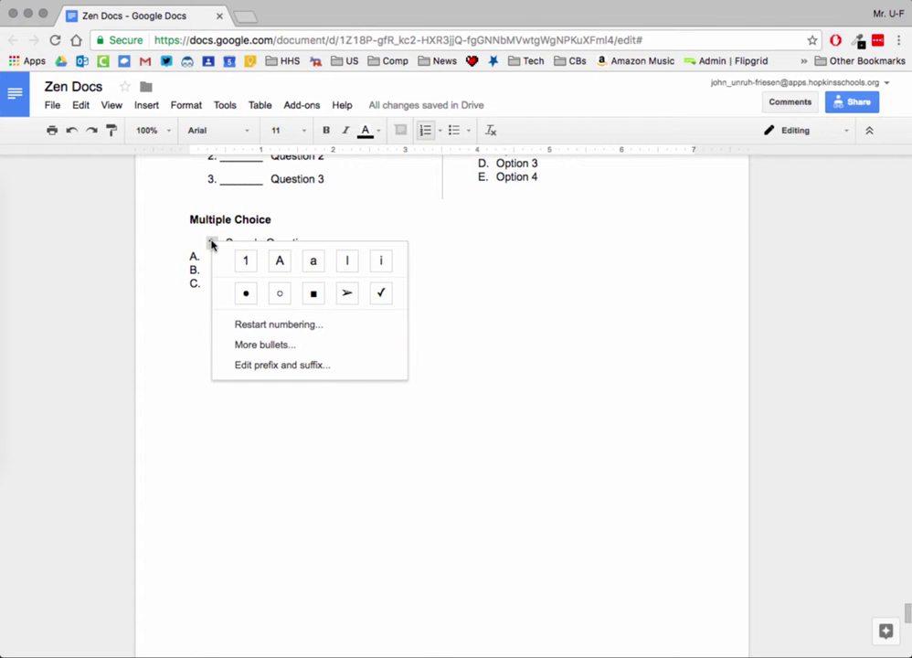
left_click(280, 372)
left_click(491, 359)
type("_______")
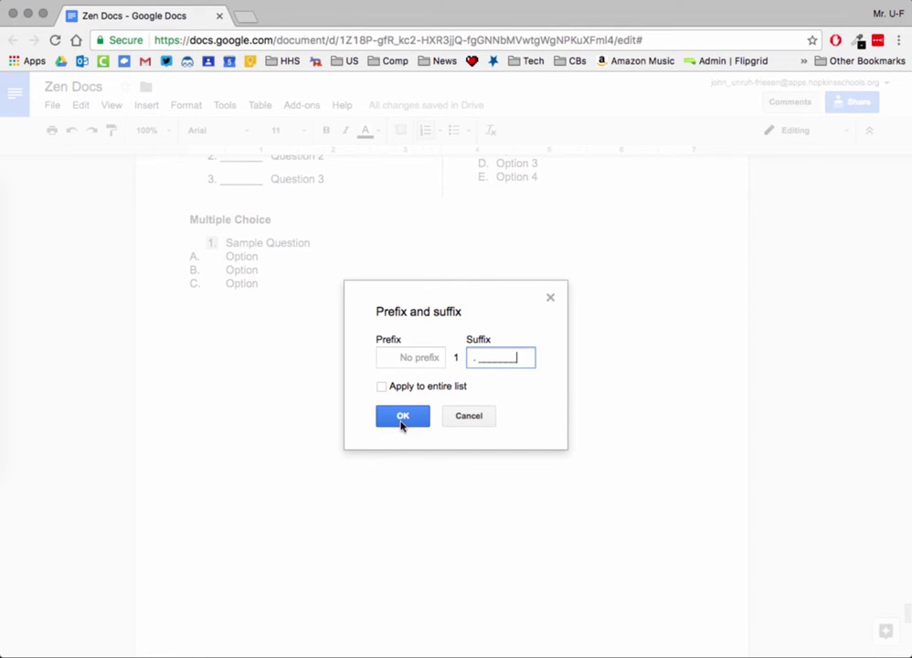
left_click(382, 387)
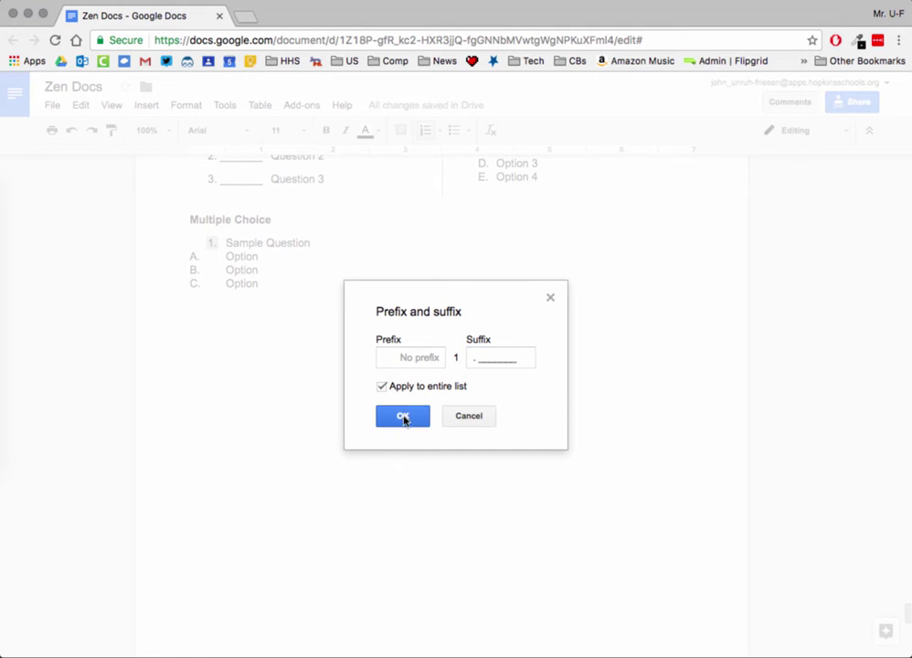
left_click(403, 416)
left_click(275, 242)
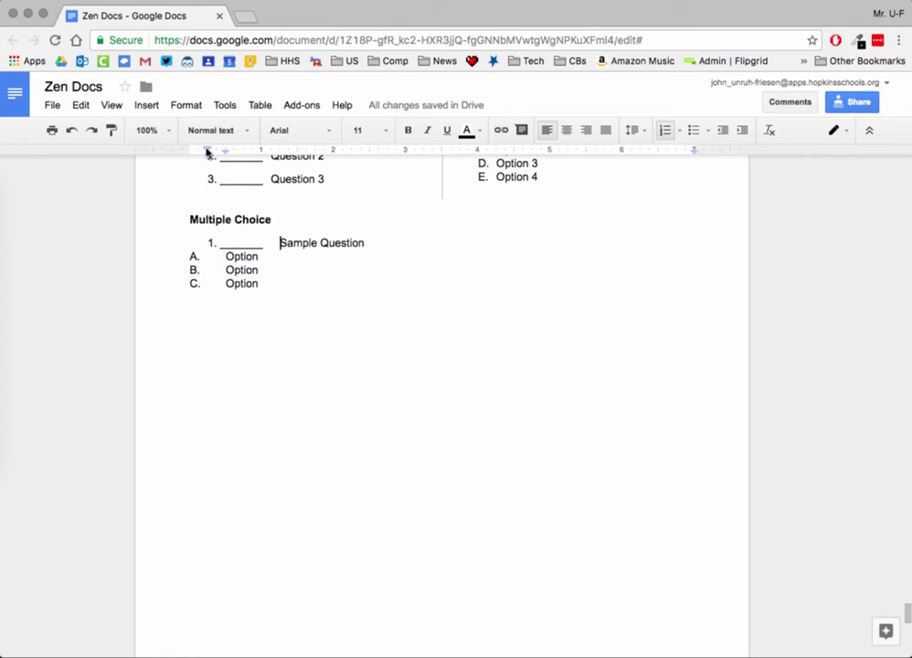
Align the Multiple Choice sample question's text with the Matching question text, keeping its number aligned with the Matching numbers
left_click_drag(224, 154, 271, 165)
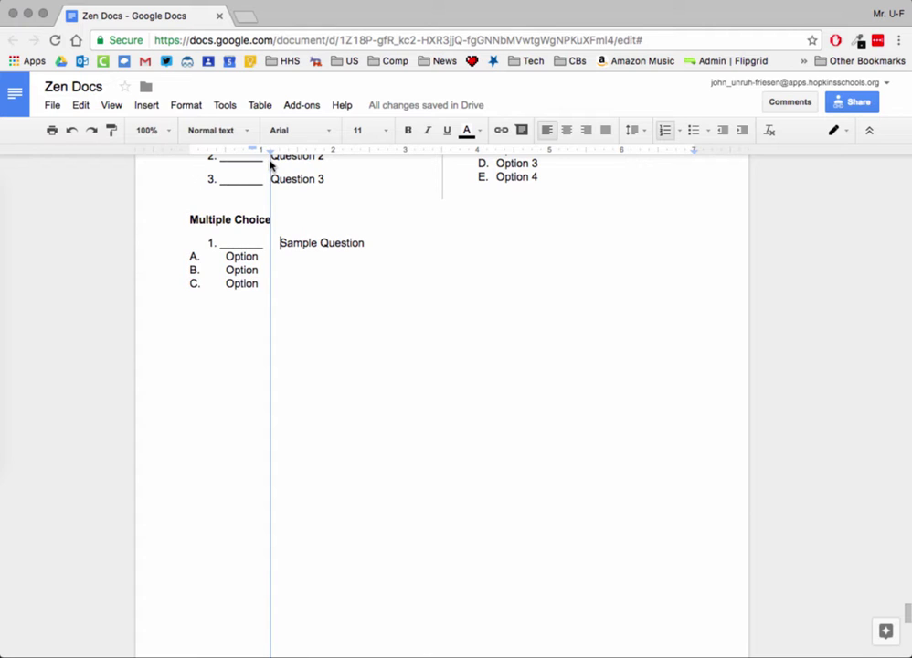
mouse_move(271, 165)
left_mouse_down()
mouse_move(252, 149)
mouse_move(206, 157)
left_mouse_up()
scroll(249, 238, "up", 1)
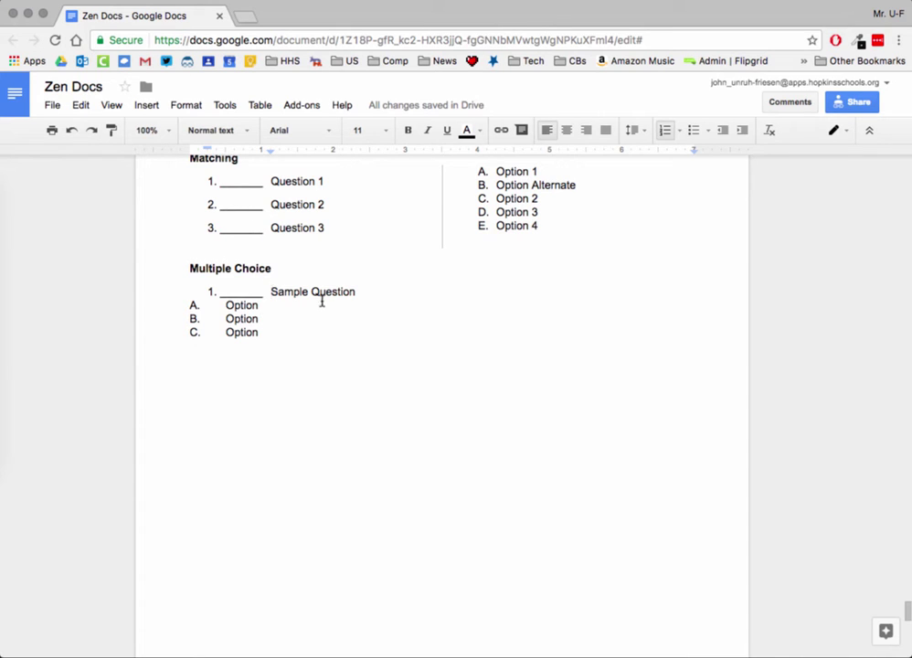
Add a fourth answer line reading "D." and "Option", separated by a tab, below option C in the Multiple Choice section
left_click_drag(265, 334, 159, 310)
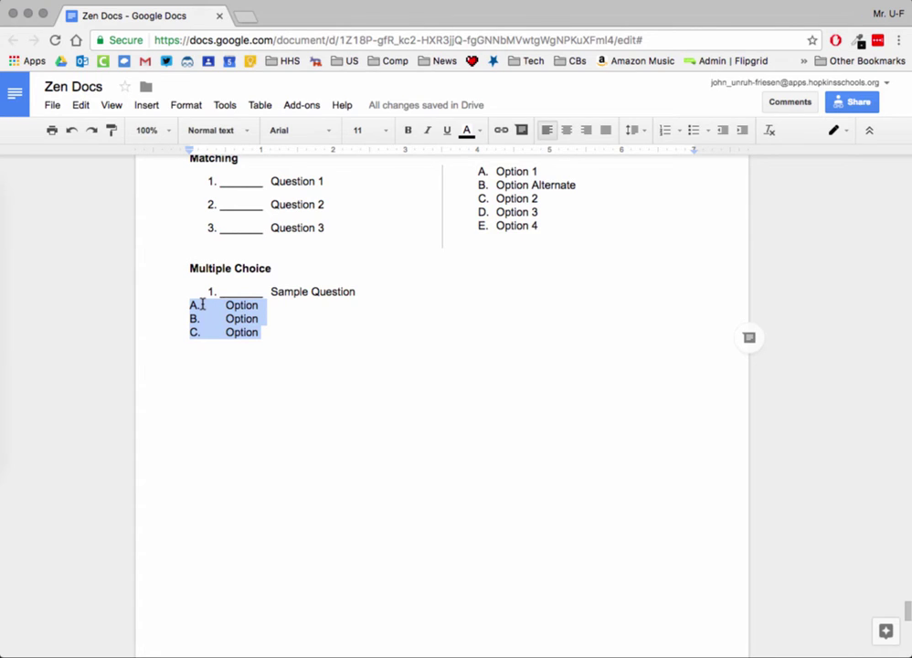
left_click(202, 305)
key("BackSpace")
type(".")
left_click(265, 332)
key("Return")
type("D.\t")
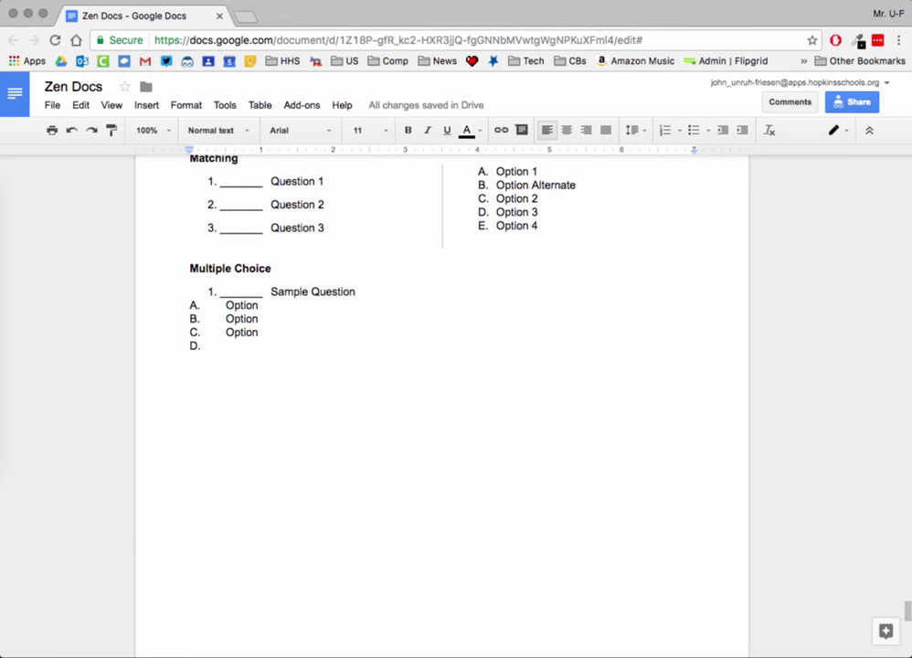
type("Option")
Indent options A to D so their letters line up under "Sample Question", with a short hanging indent before the option text
left_click_drag(263, 347, 176, 304)
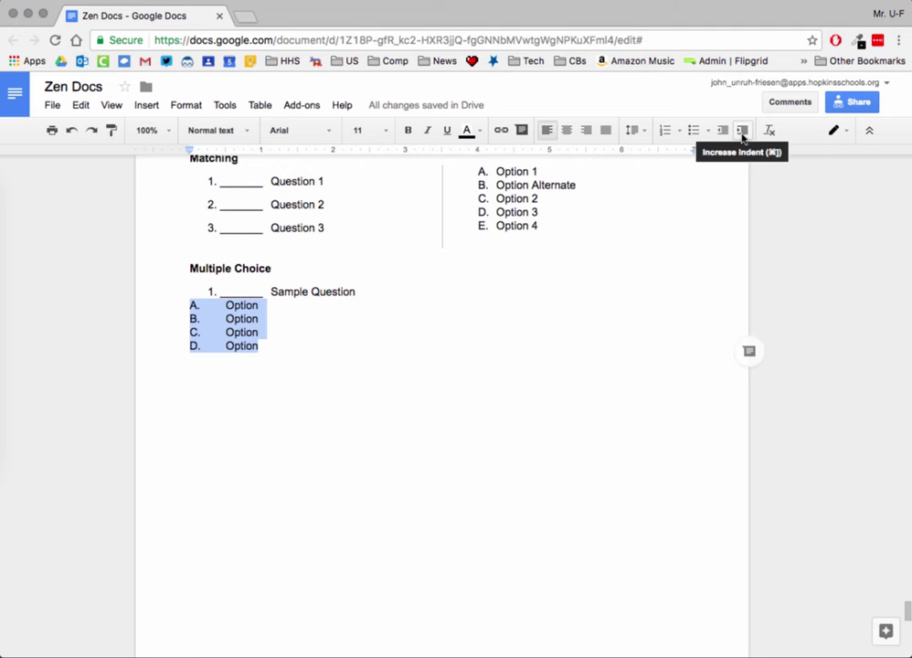
left_click(742, 131)
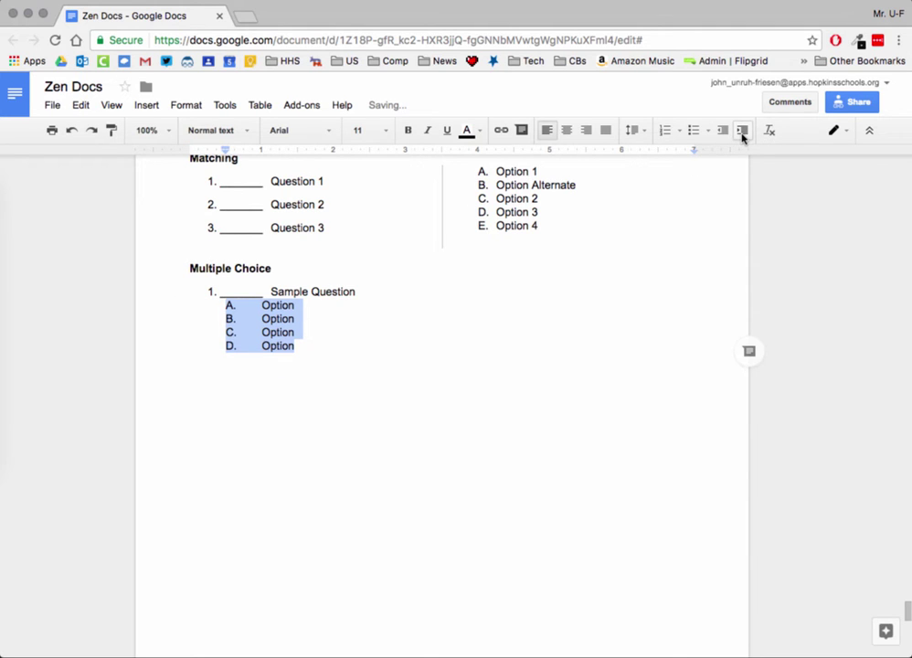
left_click(742, 132)
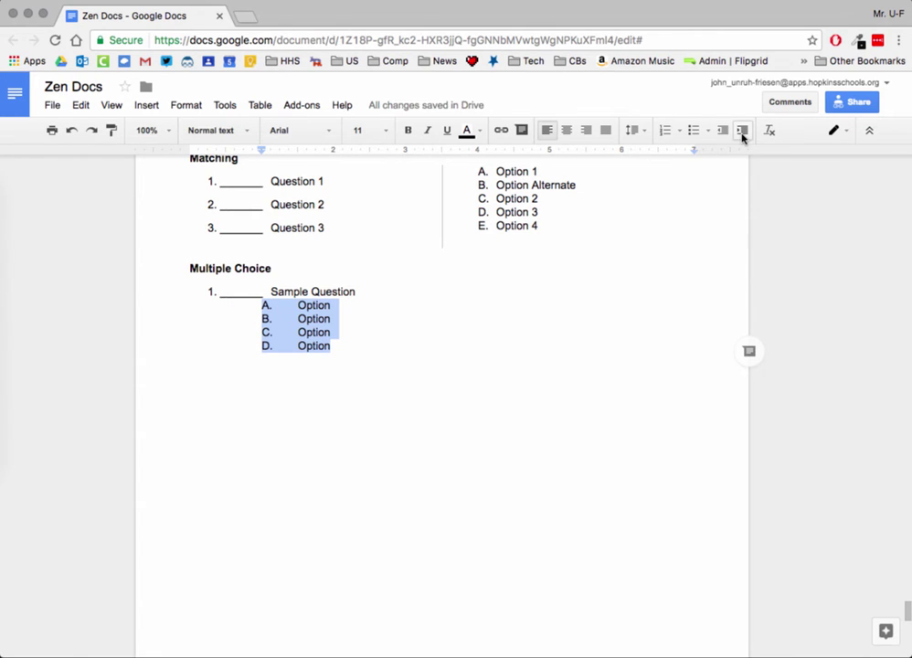
left_click(742, 132)
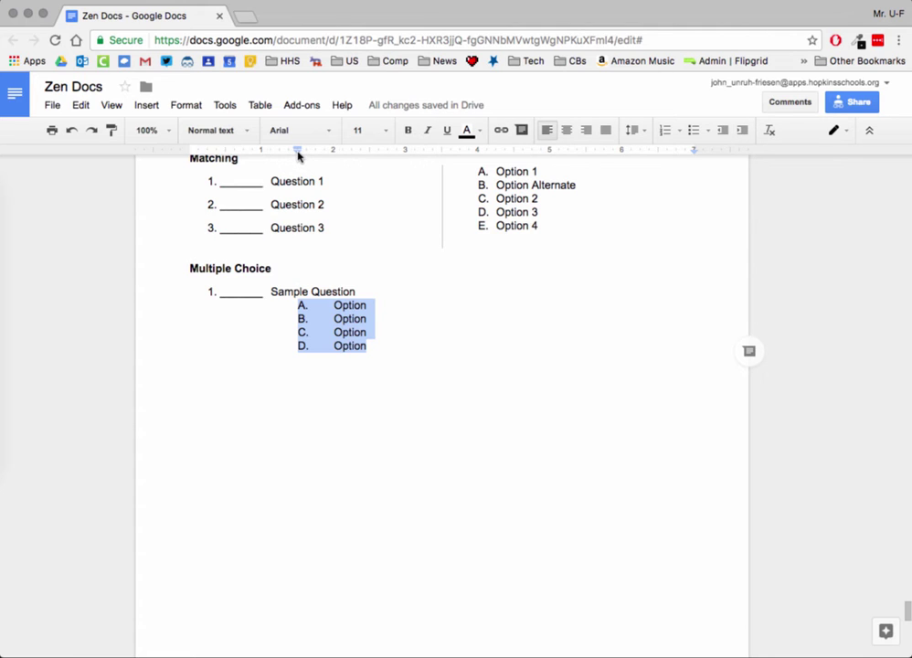
left_click_drag(298, 155, 271, 158)
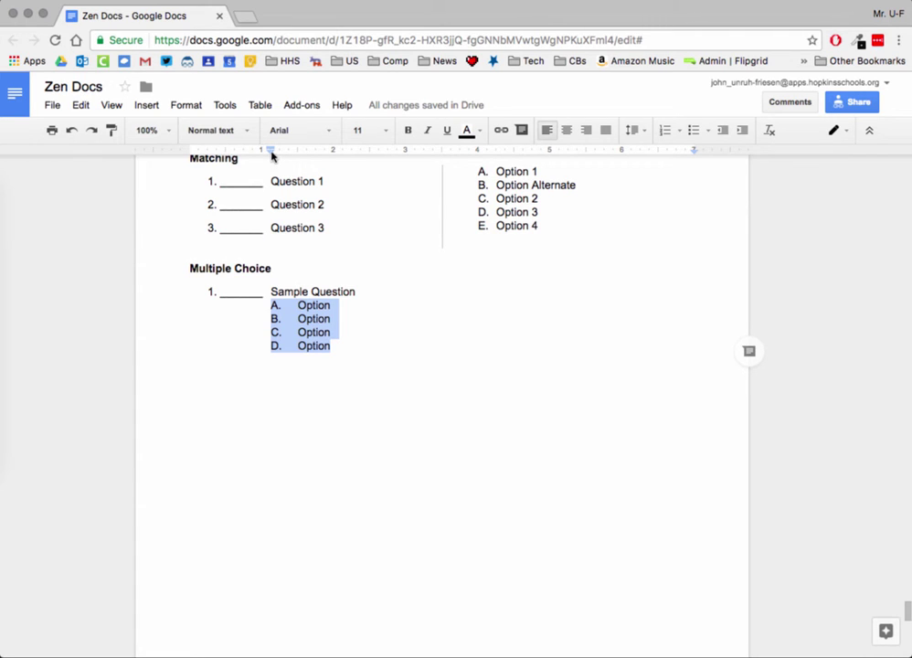
mouse_move(271, 156)
left_mouse_down()
mouse_move(290, 156)
mouse_move(269, 153)
left_mouse_up()
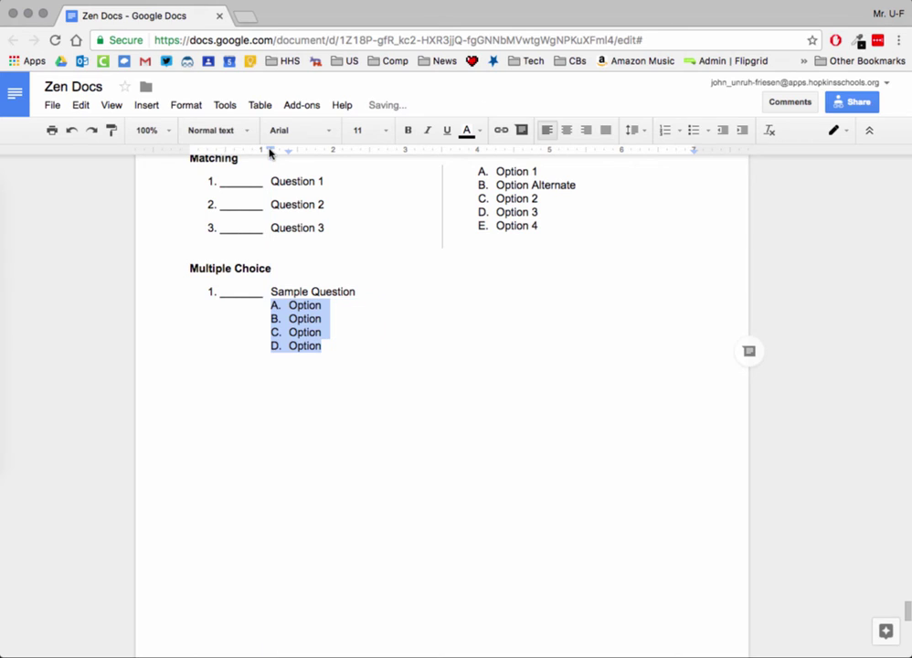
Add a fifth answer line, "E." with "Option", below option D using the same indentation
left_click(320, 345)
key("Return")
key("BackSpace")
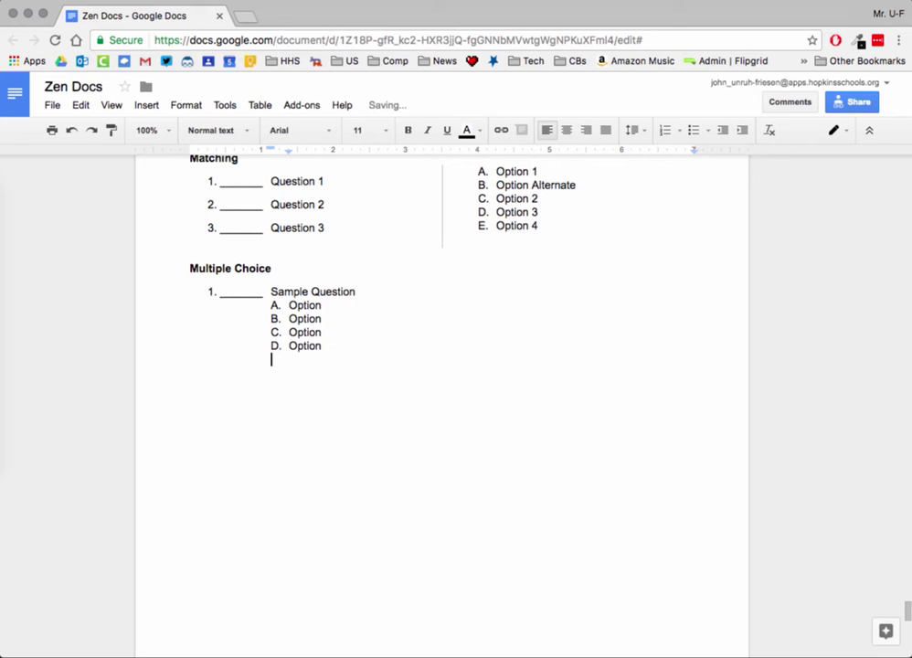
type("E")
key("BackSpace")
type("E. Option")
scroll(312, 396, "up", 1)
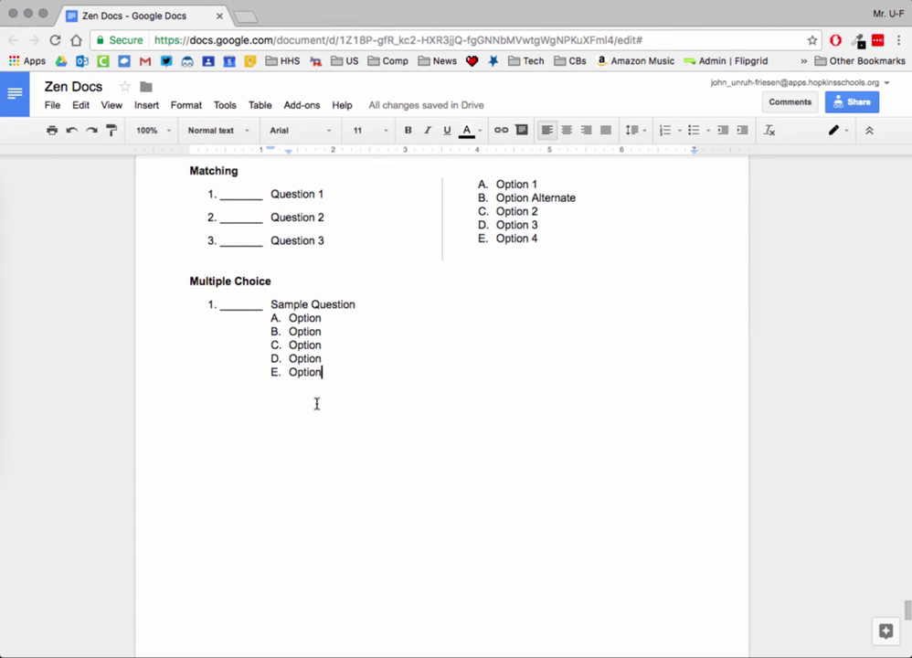
Copy the sample question with its five options and paste it three times below as Multiple Choice questions 2 to 4
scroll(312, 396, "down", 2)
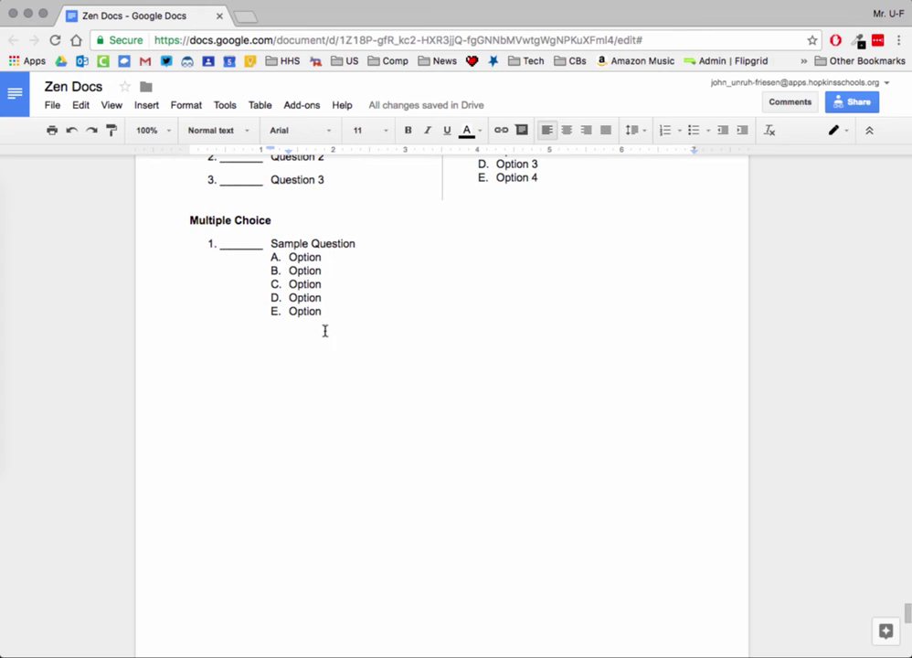
left_click_drag(200, 246, 340, 308)
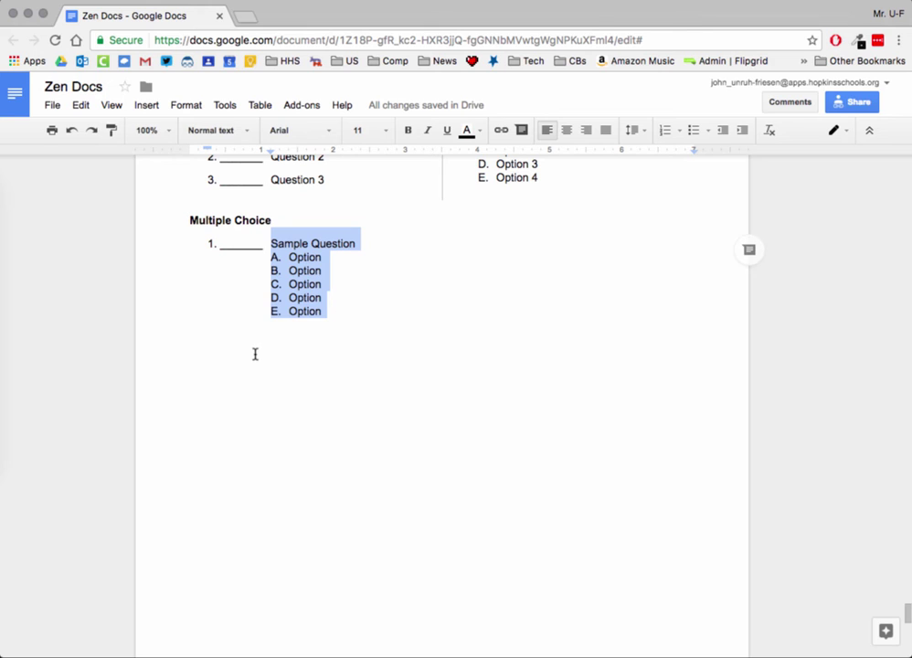
left_click_drag(254, 354, 238, 330)
key("BackSpace")
type("_______ Sample Question Option Option Option Option Option")
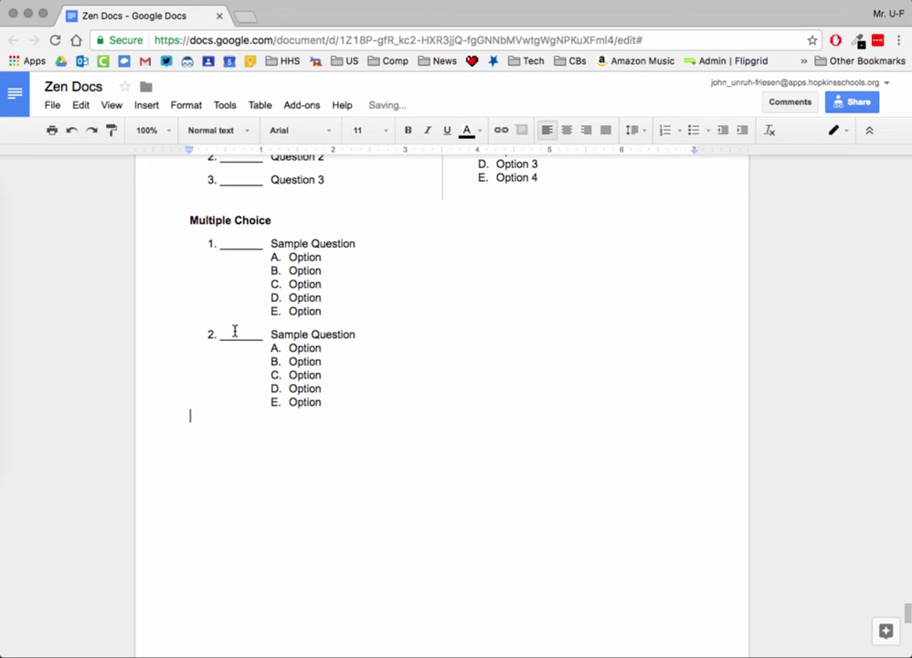
type("_______ Sample Question Option Option Option Option Option")
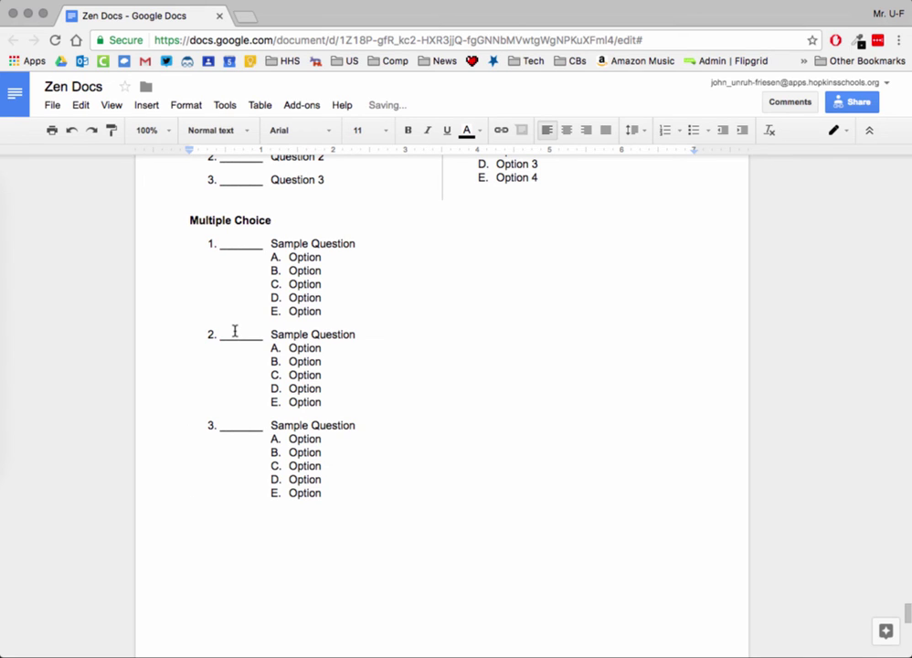
type("_______ Sample Question Option Option Option Option Option")
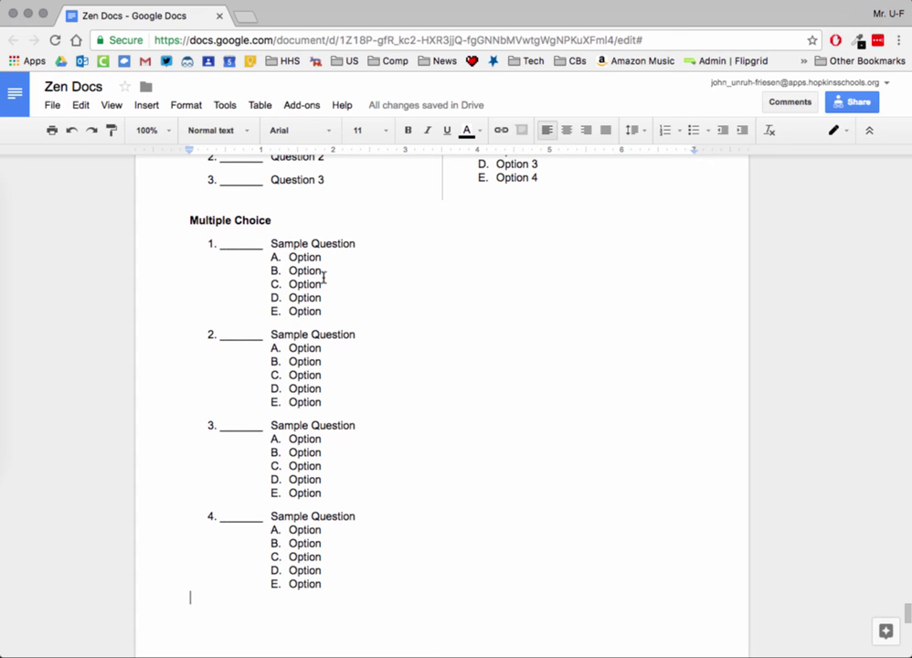
Review the layout of the Fill in the Blank, Matching and Multiple Choice sections
left_click_drag(332, 257, 287, 256)
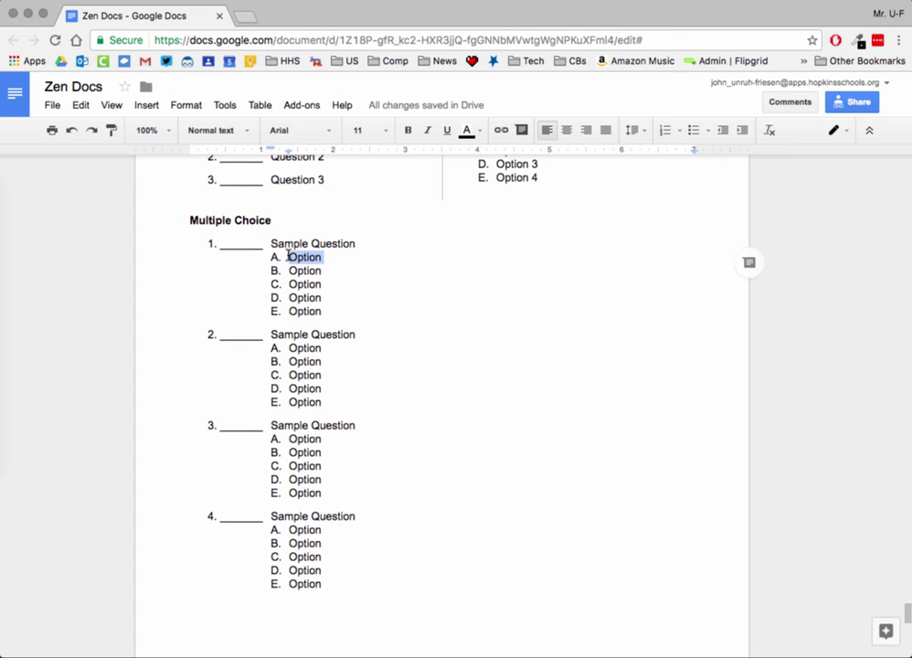
scroll(288, 257, "up", 5)
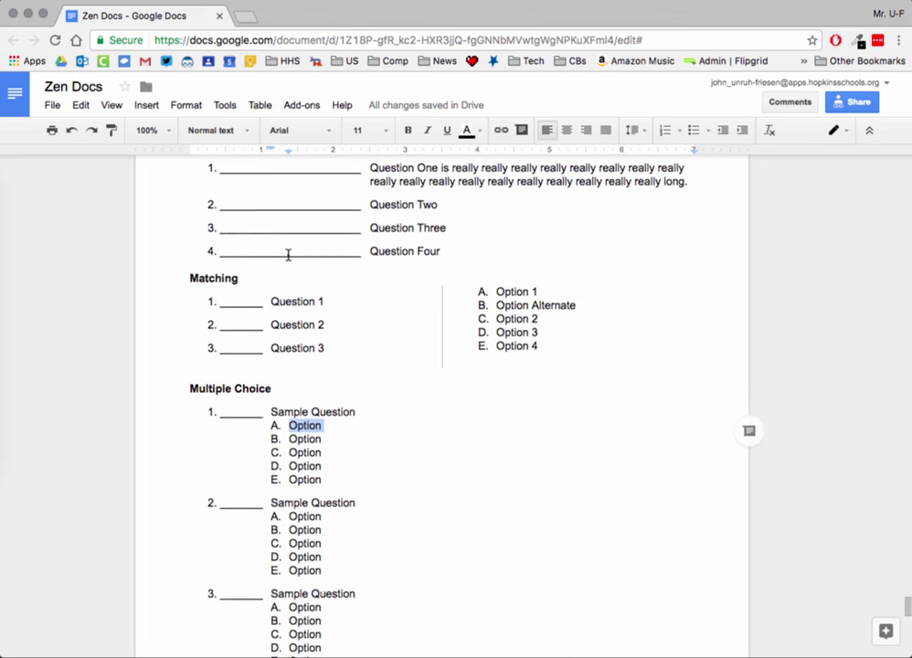
scroll(286, 254, "up", 1)
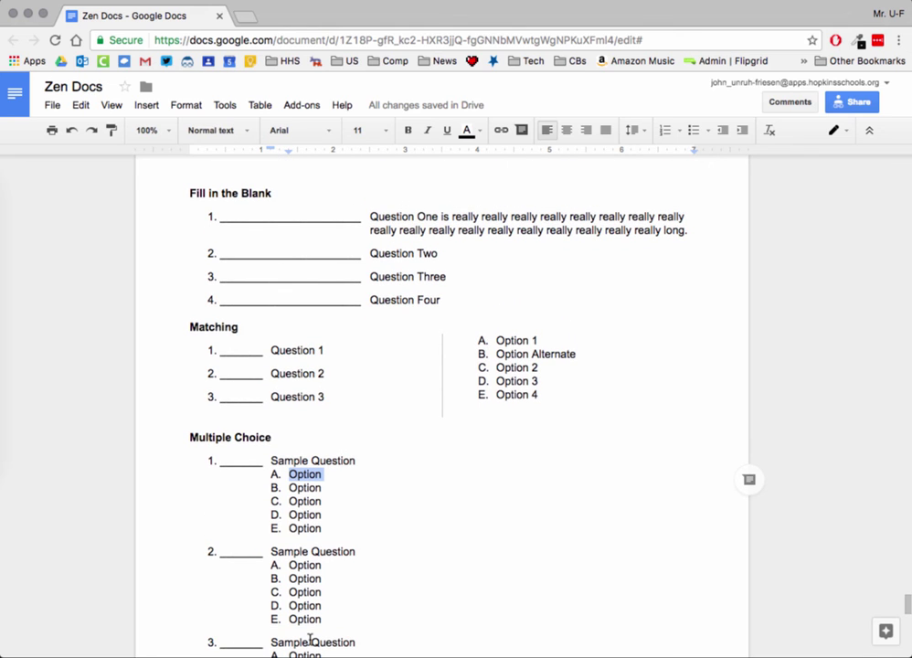
scroll(388, 326, "up", 3)
scroll(389, 328, "down", 2)
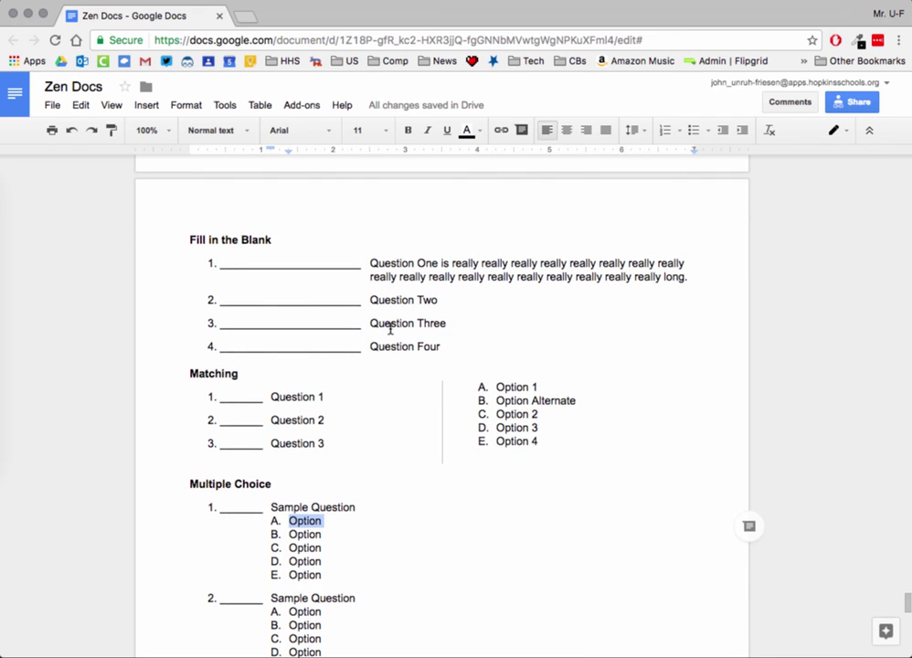